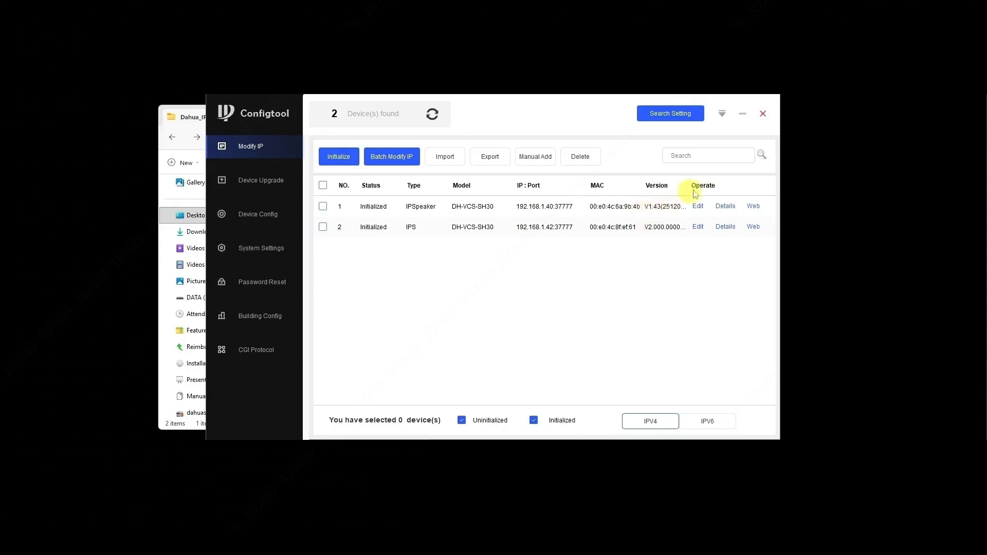
Step: Minimize Configtool to reveal the Dahua_IP_Speaker folder in File Explorer
{"action": "left_click", "coordinate": [742, 114]}
Step: Launch TerminalSet.exe from TerminalSetTool, running it past SmartScreen and showing the login password
{"action": "left_click", "coordinate": [441, 252]}
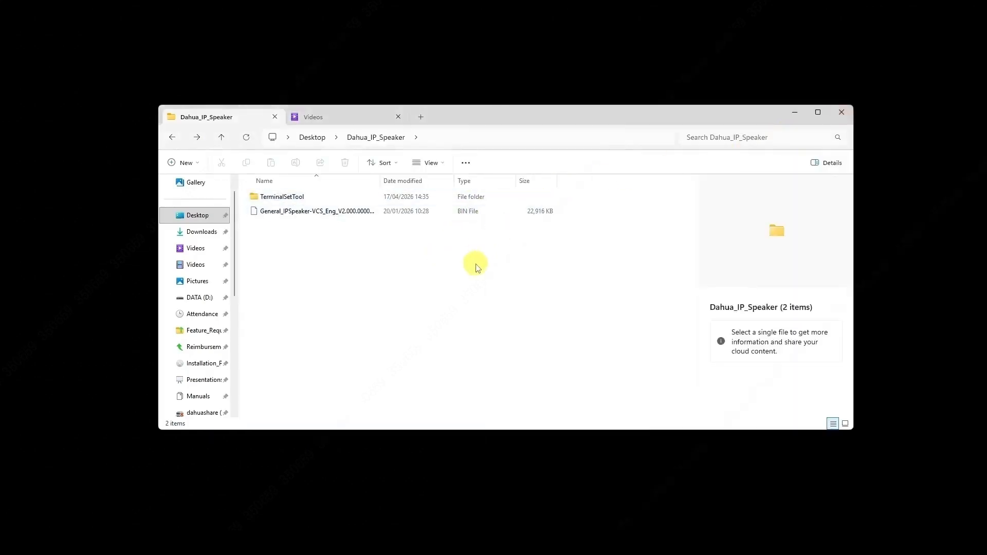
{"action": "left_click", "coordinate": [272, 216]}
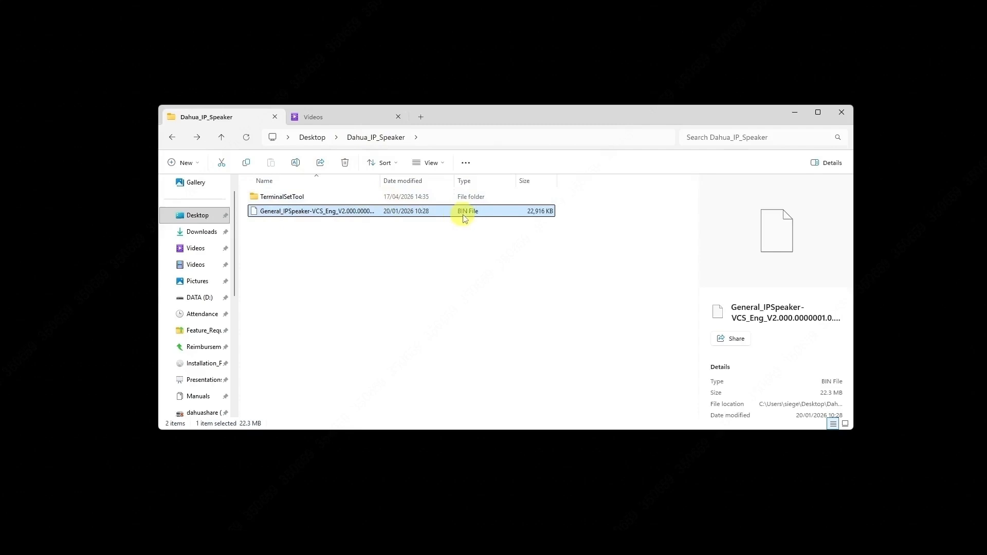
{"action": "double_click", "coordinate": [307, 198]}
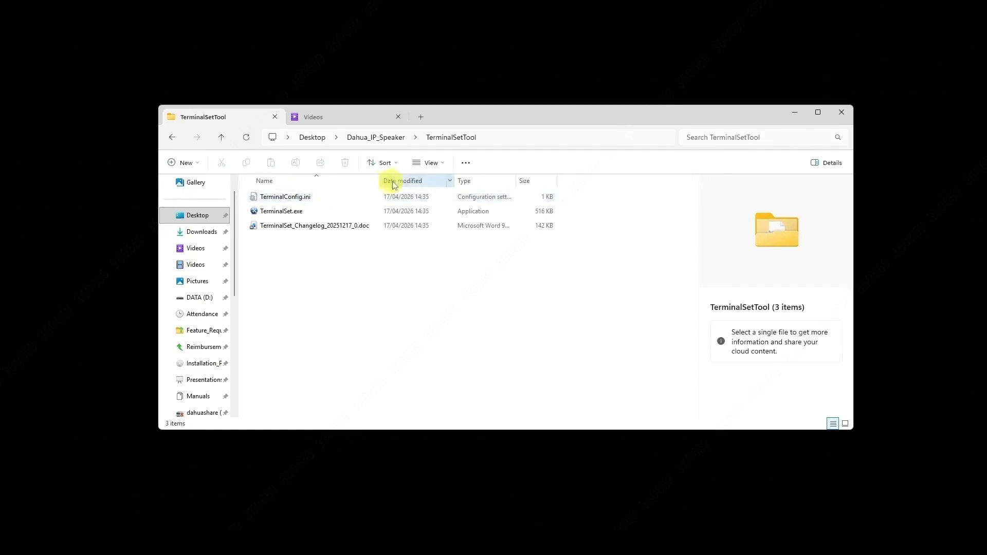
{"action": "double_click", "coordinate": [286, 212]}
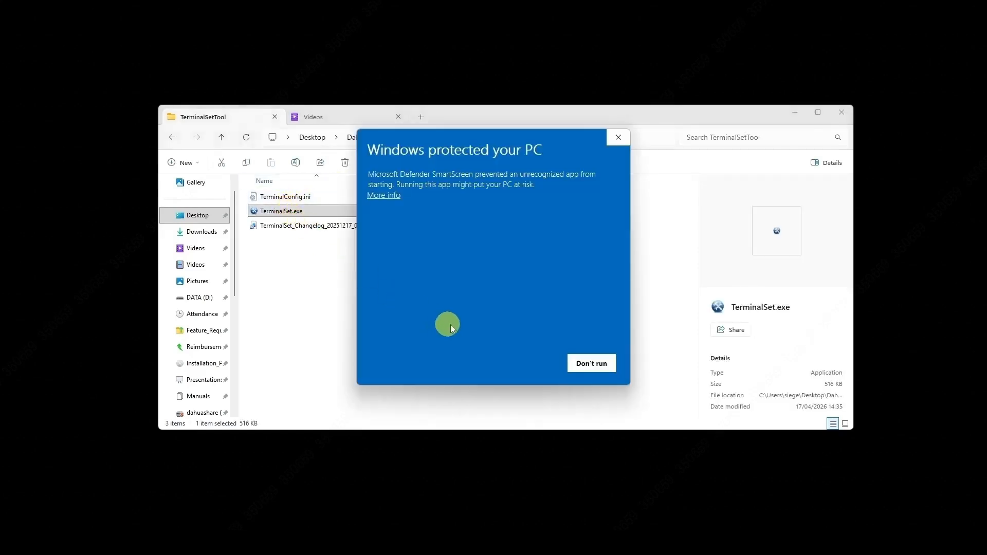
{"action": "left_click", "coordinate": [388, 195]}
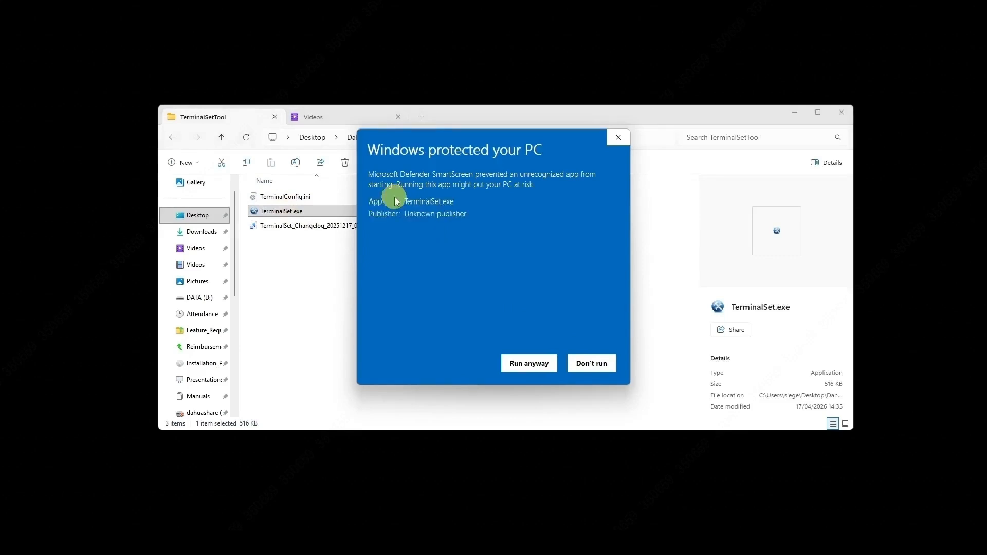
{"action": "left_click", "coordinate": [520, 363]}
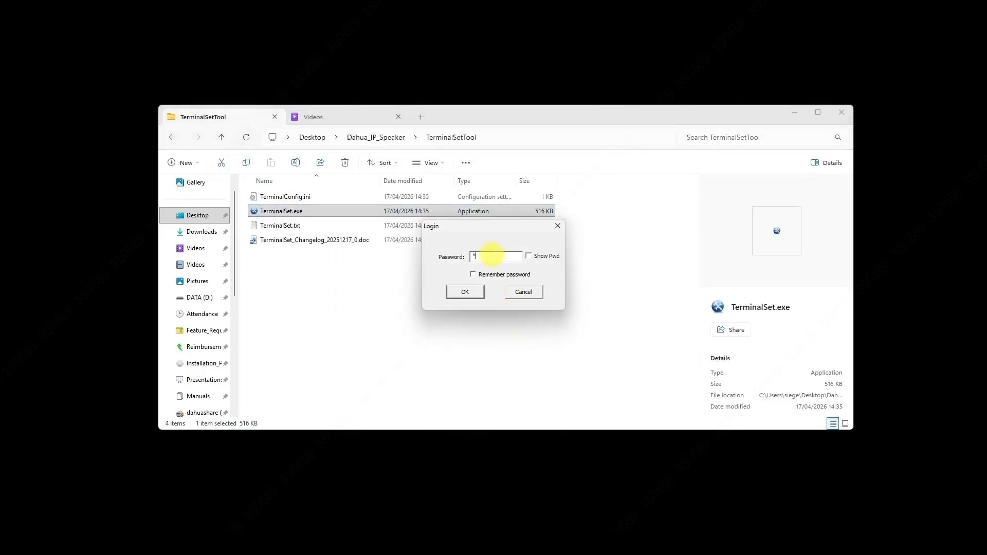
{"action": "left_click", "coordinate": [529, 256]}
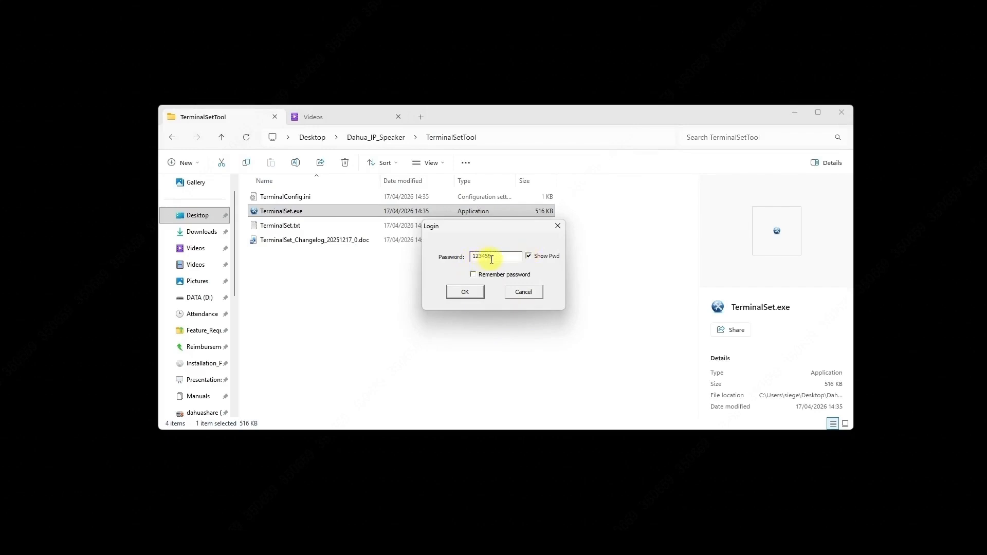
Step: Log in with a remembered password and start a firmware upgrade for the scanned speaker at 192.168.1.40
{"action": "left_click", "coordinate": [473, 274]}
{"action": "left_click", "coordinate": [465, 292]}
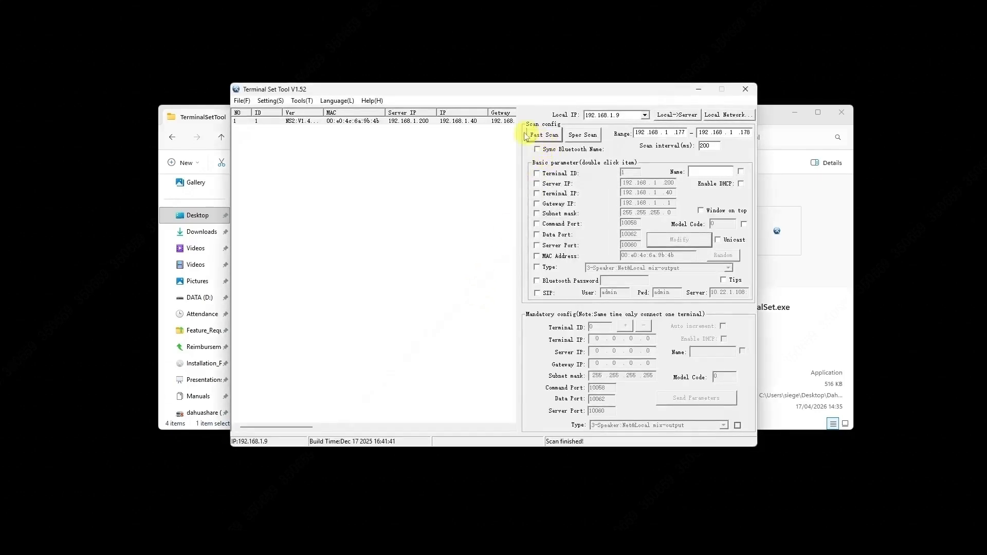
{"action": "left_click", "coordinate": [456, 121]}
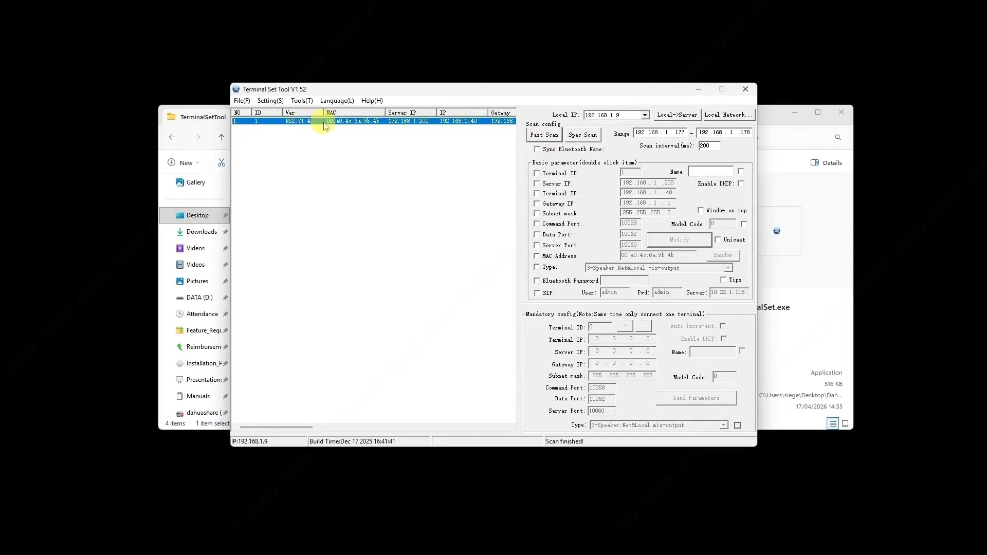
{"action": "left_click", "coordinate": [304, 101]}
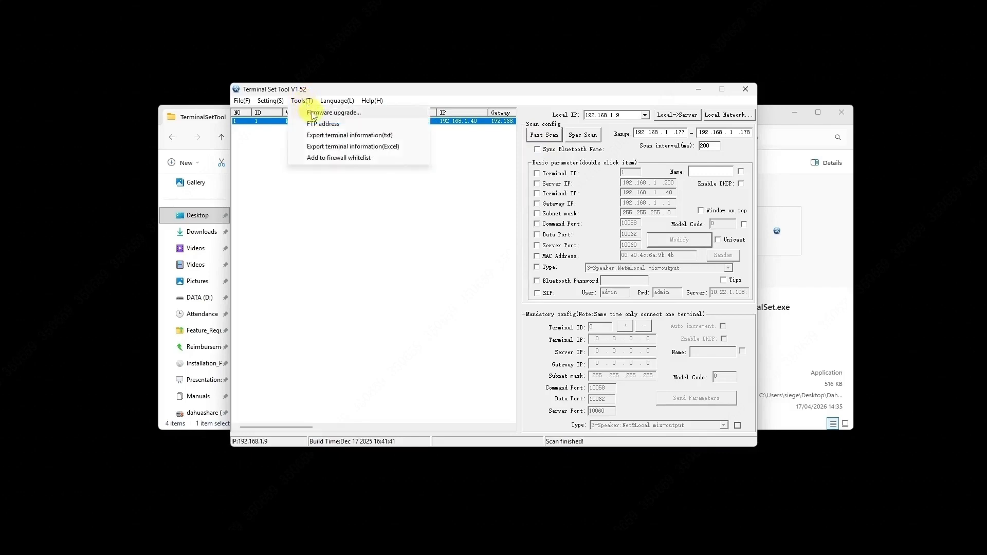
{"action": "left_click", "coordinate": [313, 114]}
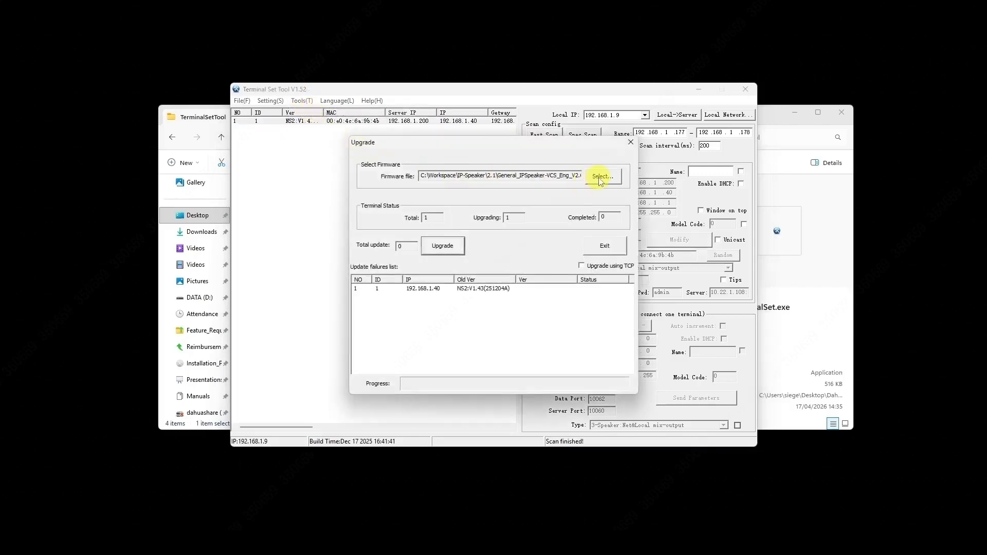
{"action": "left_click", "coordinate": [601, 178]}
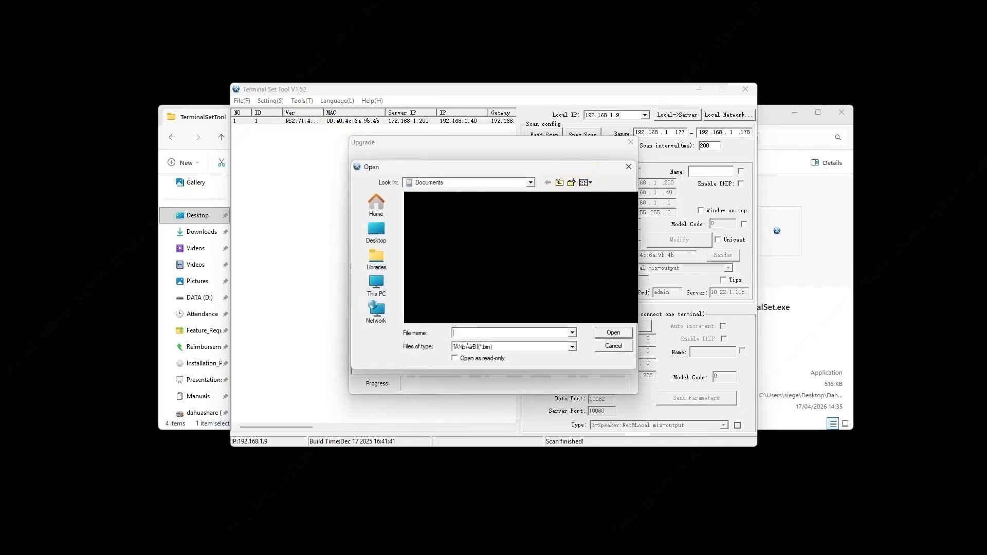
Step: Upgrade 192.168.1.40 with the IP speaker firmware BIN from Desktop\Dahua_IP_Speaker
{"action": "left_click", "coordinate": [383, 242]}
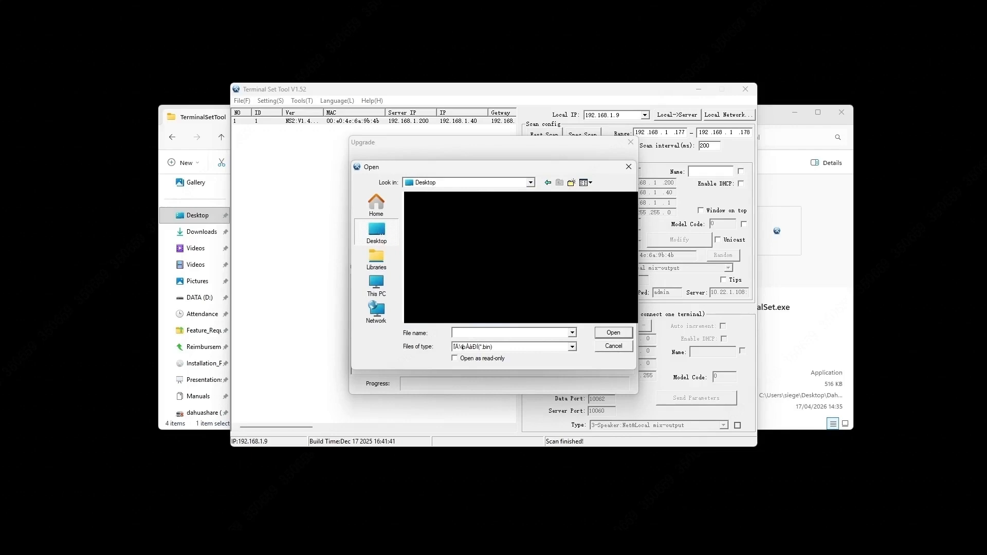
{"action": "double_click", "coordinate": [456, 291]}
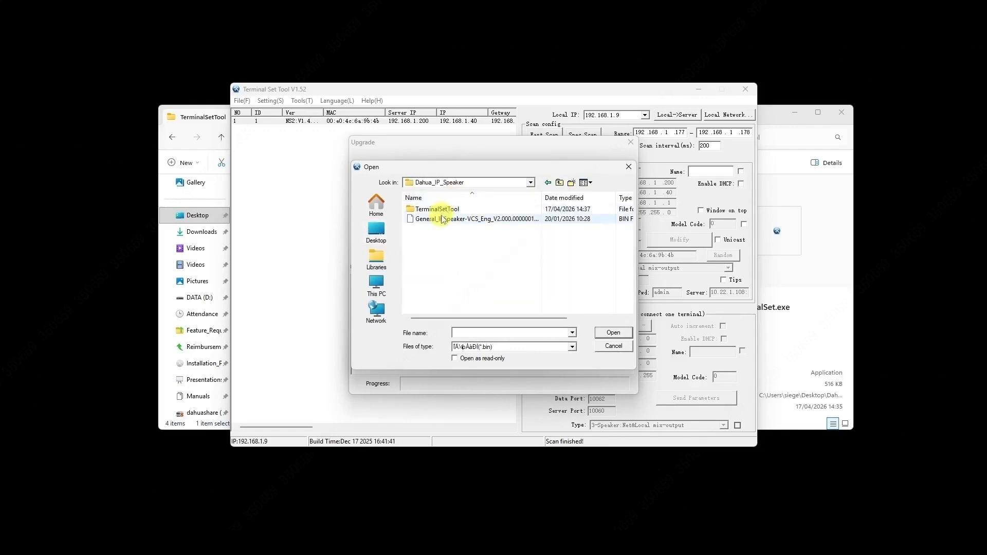
{"action": "left_click", "coordinate": [442, 220]}
{"action": "left_click", "coordinate": [613, 333]}
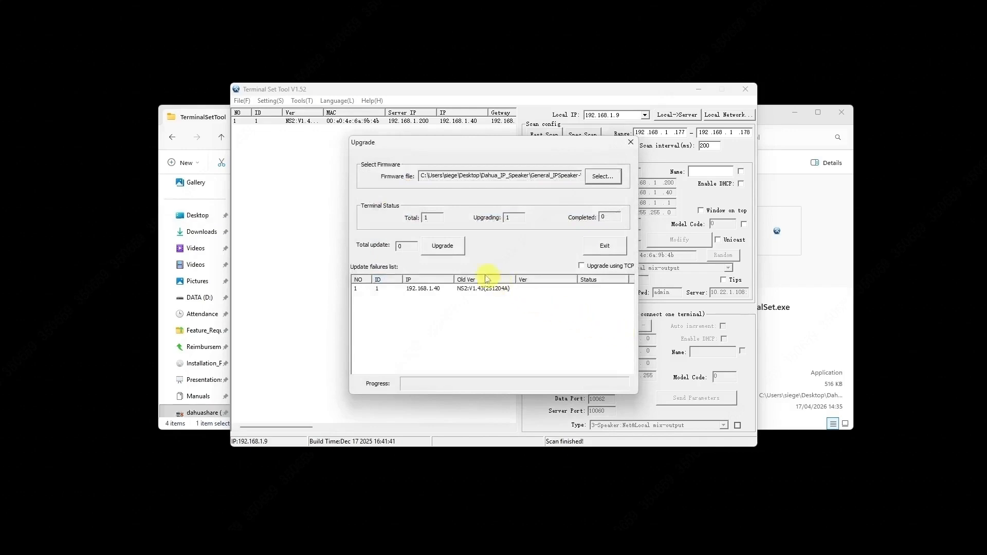
{"action": "left_click", "coordinate": [437, 287]}
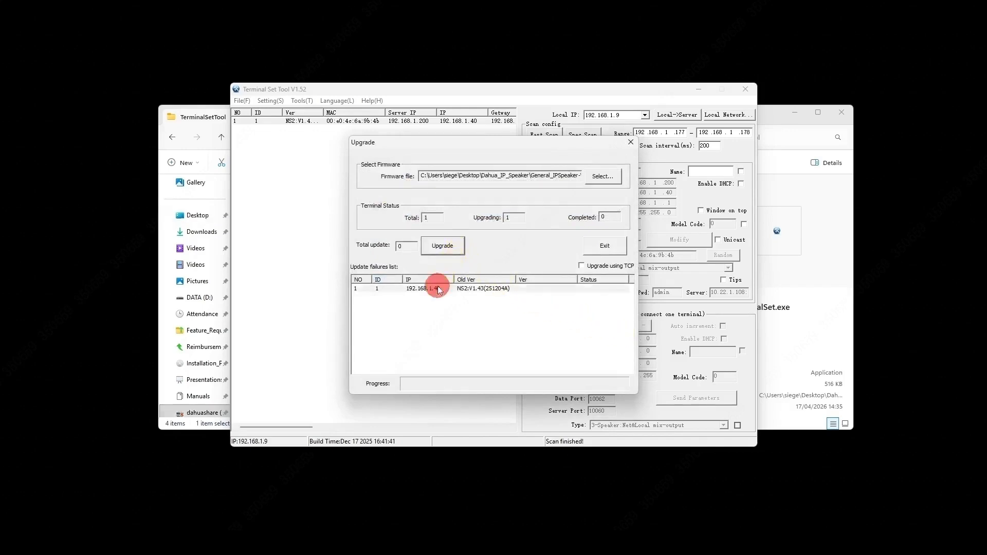
{"action": "left_click", "coordinate": [454, 250]}
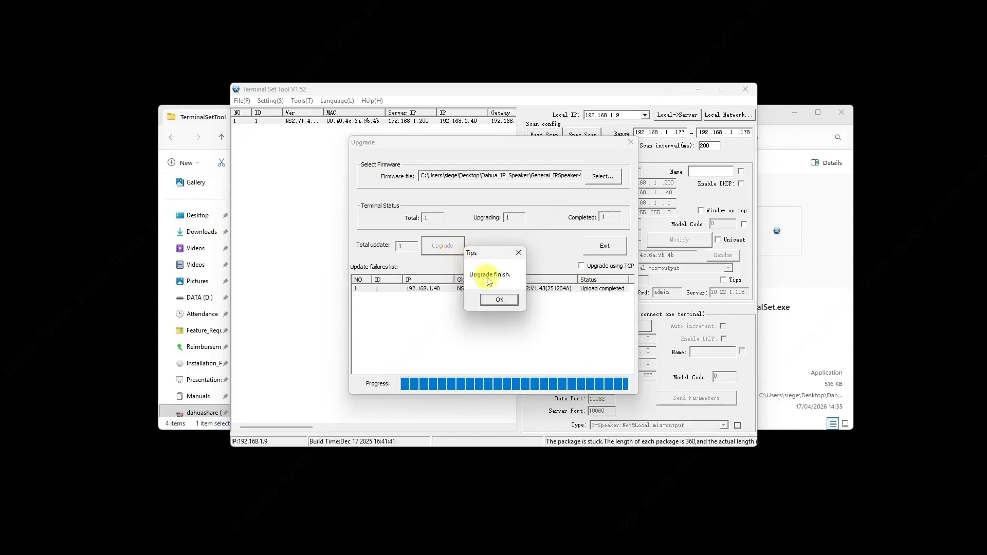
{"action": "left_click", "coordinate": [503, 302]}
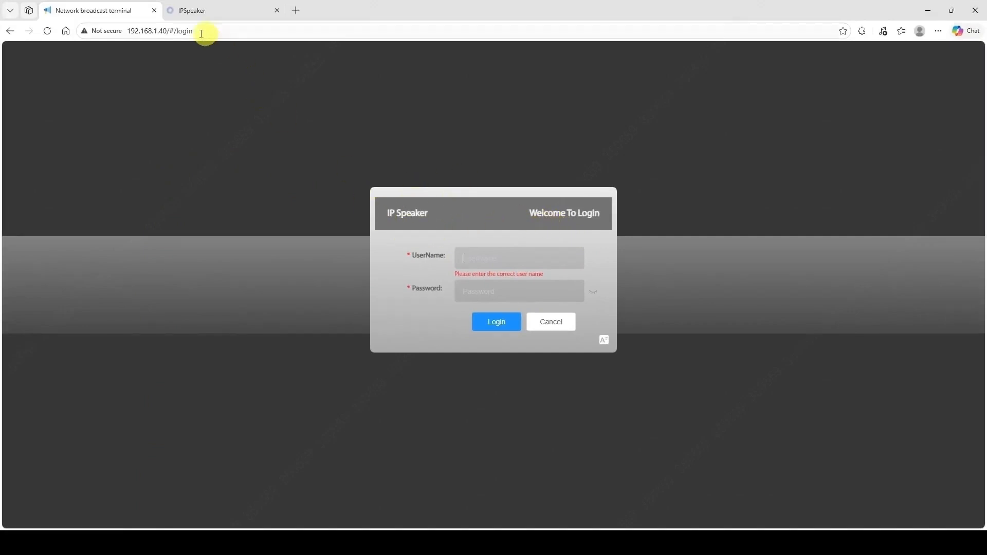
Step: Remove /#/login from the browser address and load 192.168.1.40
{"action": "left_click_drag", "start_coordinate": [165, 30], "coordinate": [271, 33]}
{"action": "key", "text": "BackSpace"}
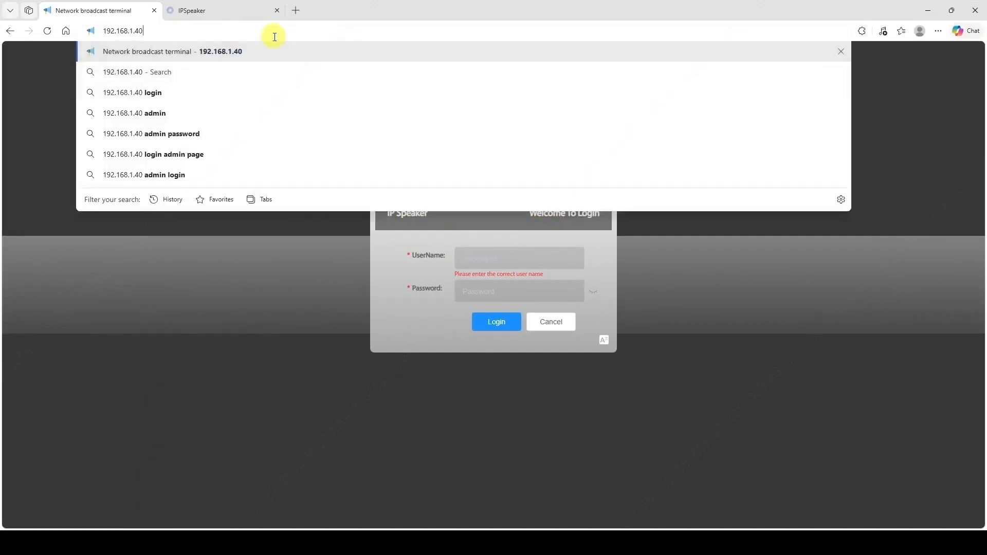
{"action": "key", "text": "Return"}
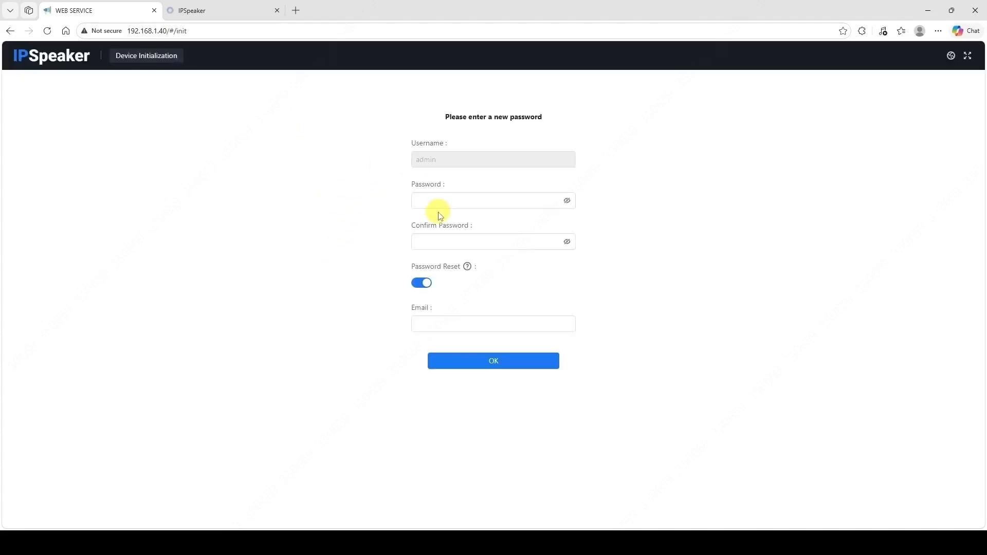
Step: Initialize the speaker with a new admin password, with e-mail password reset turned off
{"action": "left_click", "coordinate": [430, 201]}
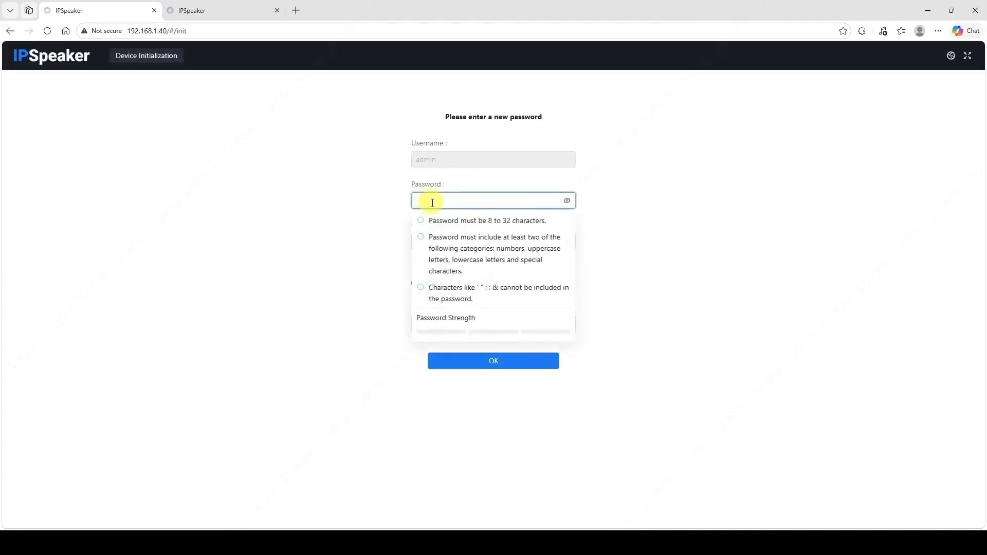
{"action": "type", "text": "••••••••"}
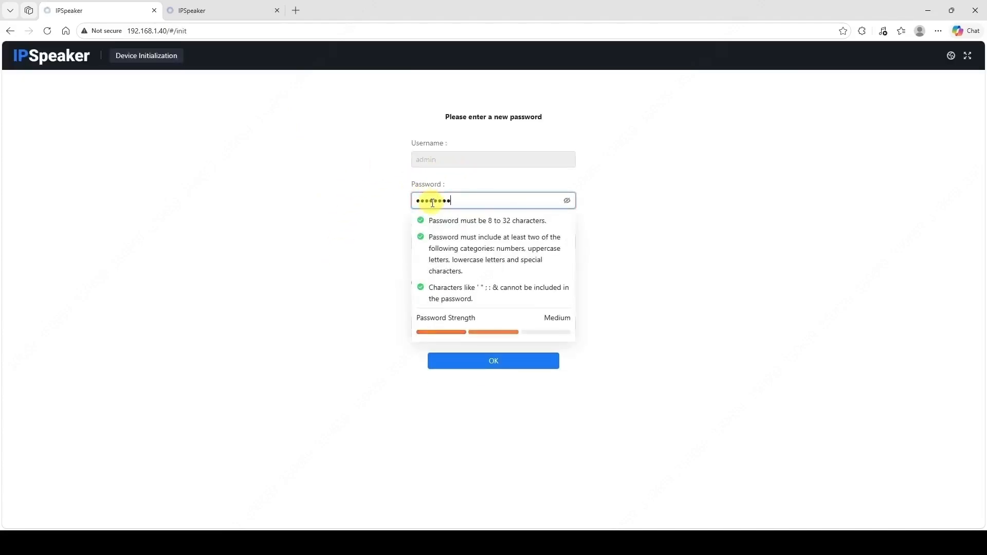
{"action": "left_click", "coordinate": [448, 241]}
{"action": "type", "text": "••••"}
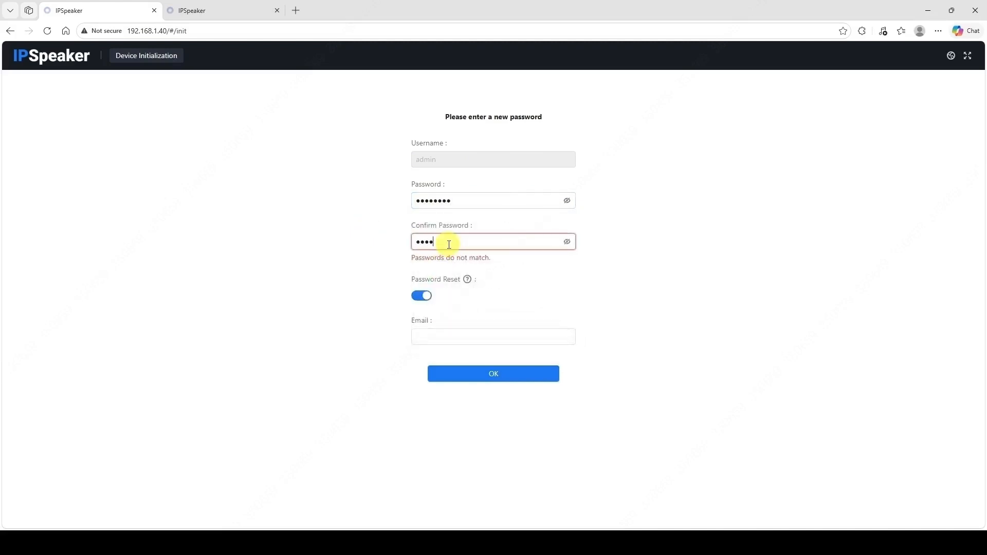
{"action": "type", "text": "••••"}
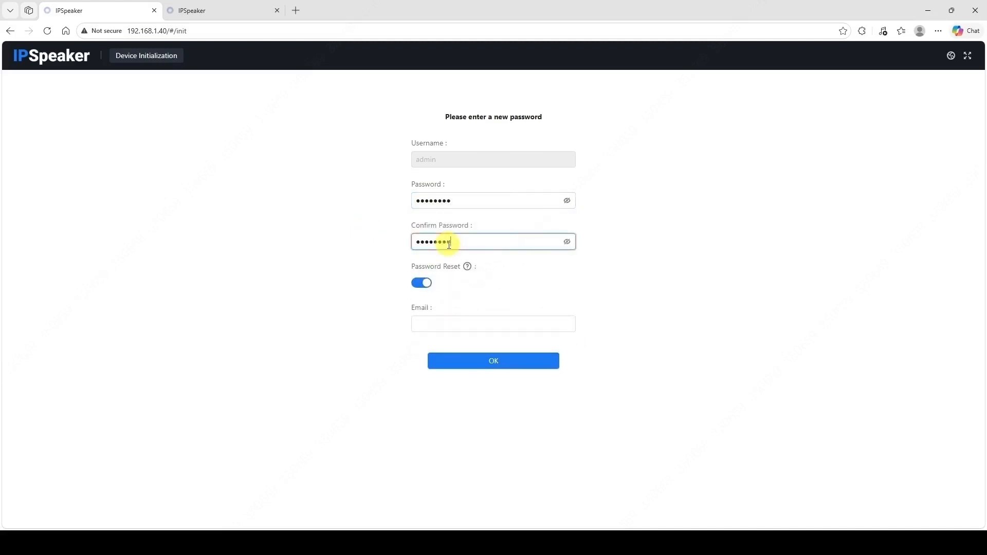
{"action": "left_click", "coordinate": [423, 283]}
{"action": "left_click", "coordinate": [488, 320]}
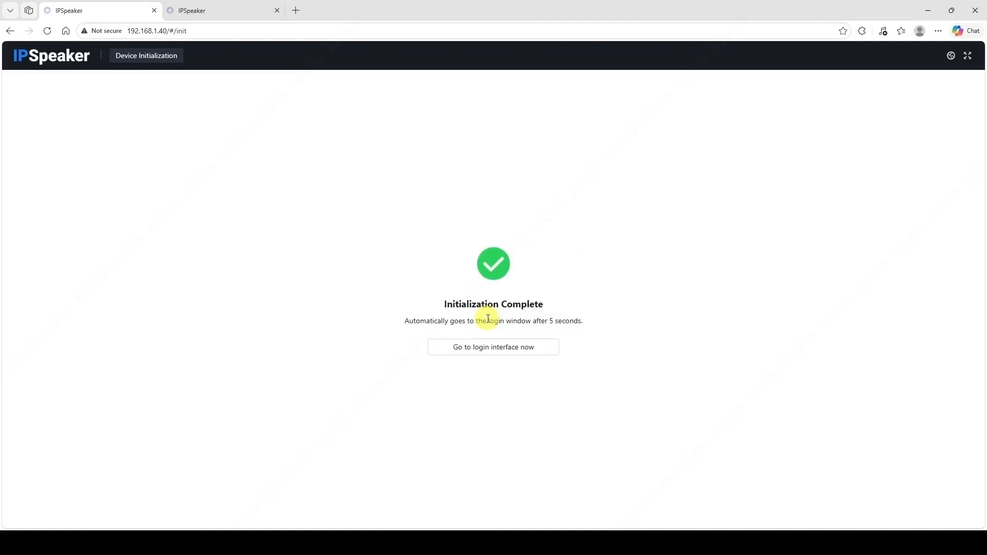
{"action": "left_click", "coordinate": [488, 350]}
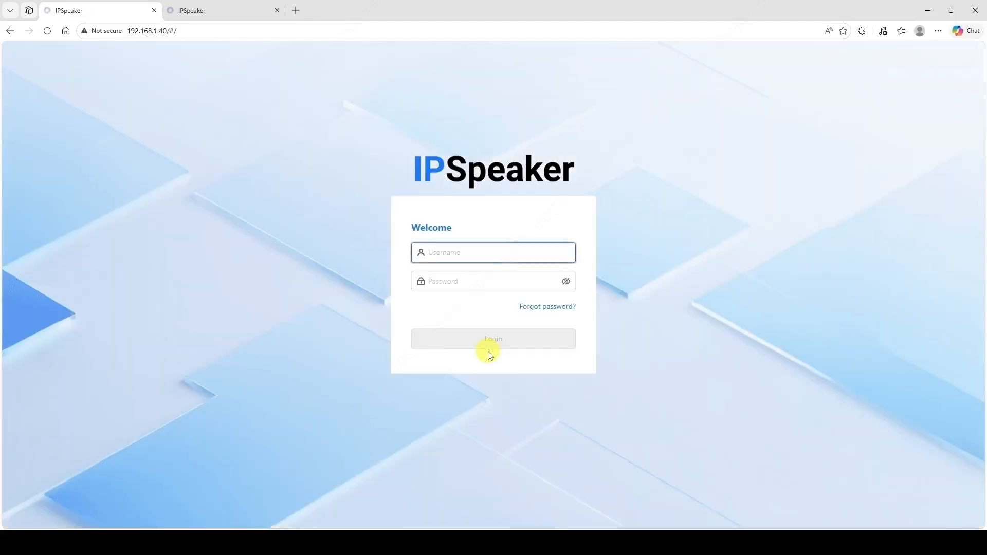
Step: Log in to the speaker's web interface as admin
{"action": "left_click", "coordinate": [461, 256]}
{"action": "type", "text": "admin"}
{"action": "key", "text": "Tab"}
{"action": "type", "text": "••••••••"}
{"action": "key", "text": "Return"}
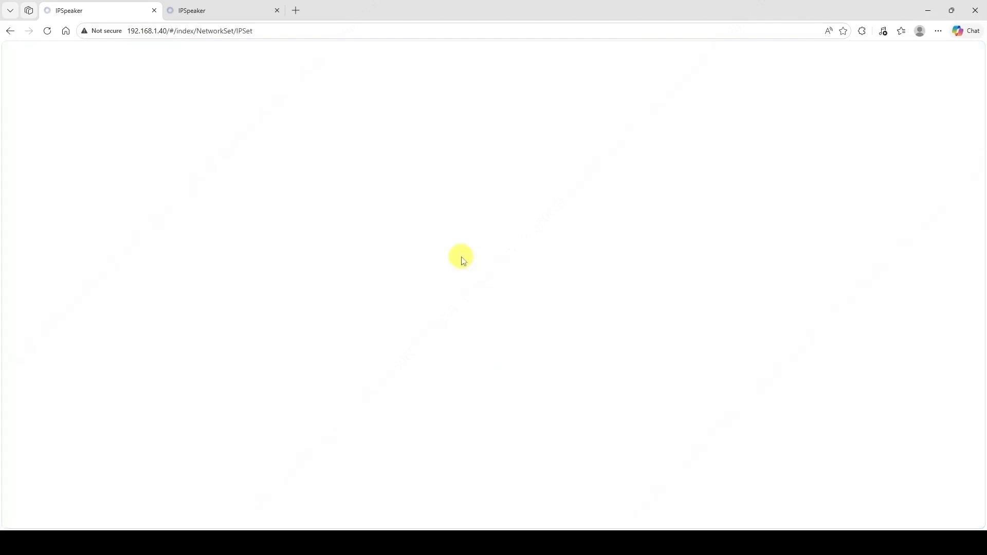
Step: View system version 2.000.0000001.0.R on the Maintenance Center's Update page
{"action": "left_click", "coordinate": [319, 60]}
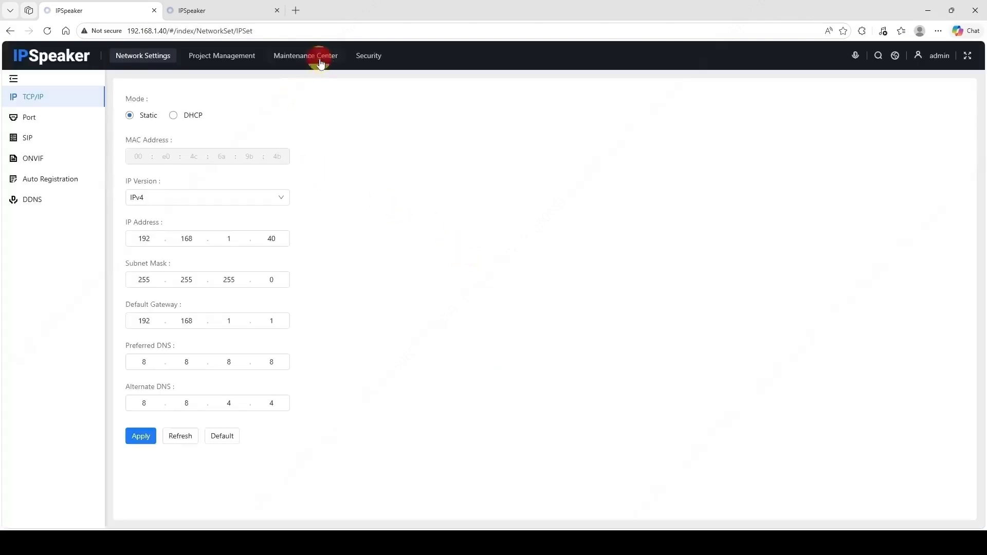
{"action": "left_click", "coordinate": [37, 222]}
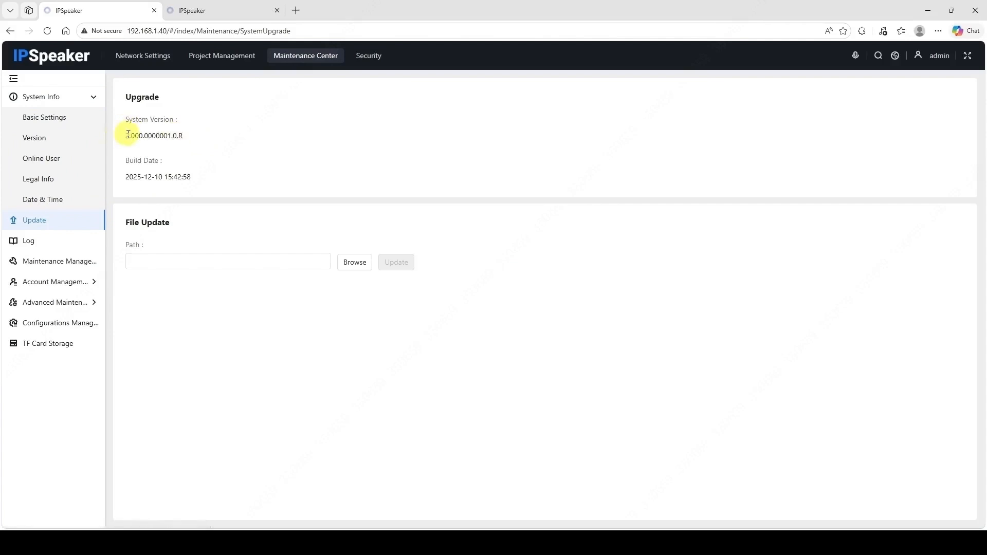
{"action": "left_click_drag", "start_coordinate": [128, 135], "coordinate": [205, 147]}
{"action": "left_click", "coordinate": [198, 146]}
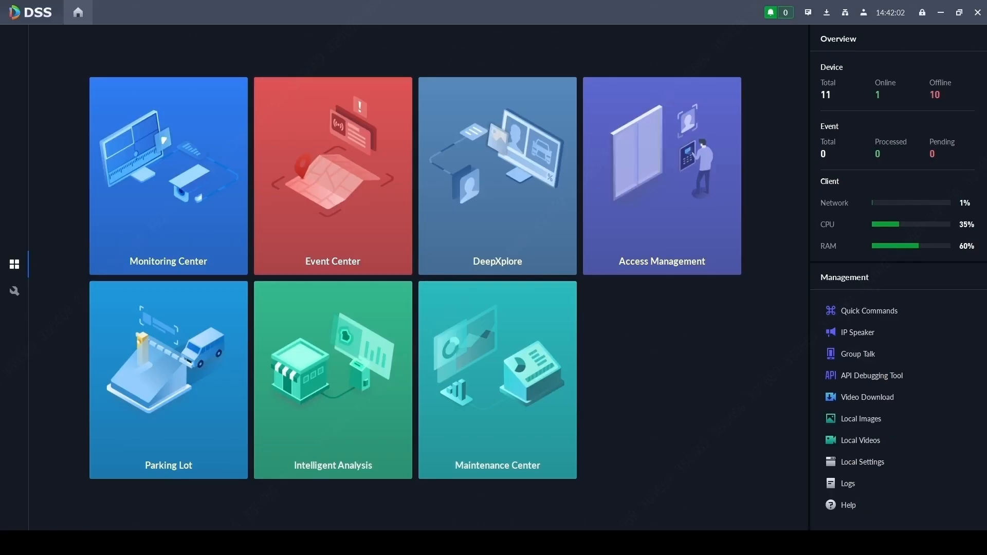
Step: Start adding a new device to the Test organization in Device management
{"action": "left_click", "coordinate": [21, 296]}
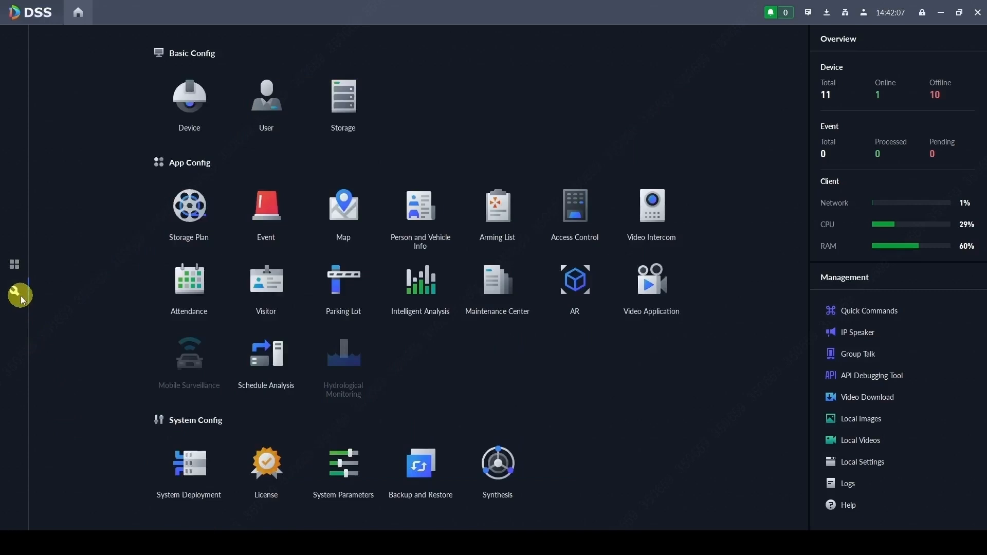
{"action": "left_click", "coordinate": [191, 105]}
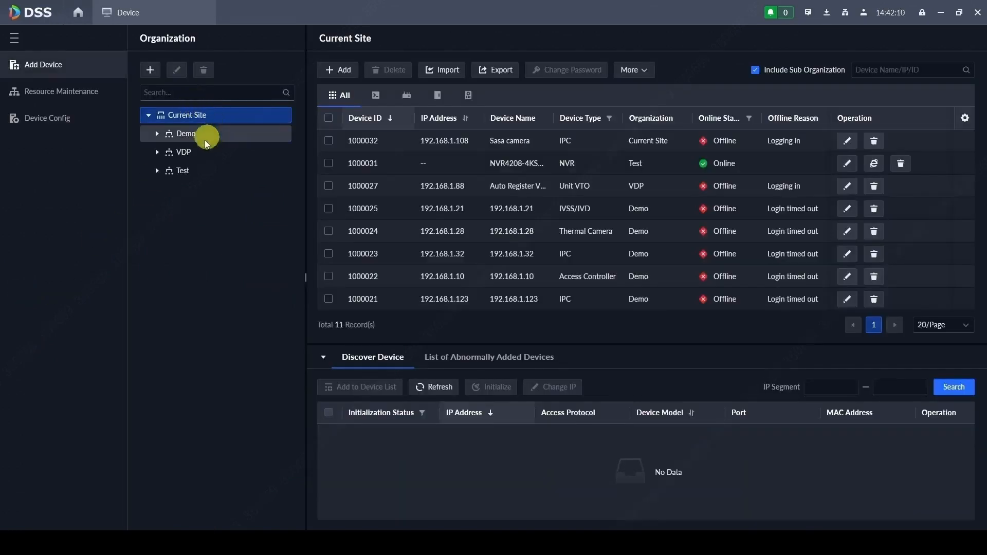
{"action": "left_click", "coordinate": [185, 170]}
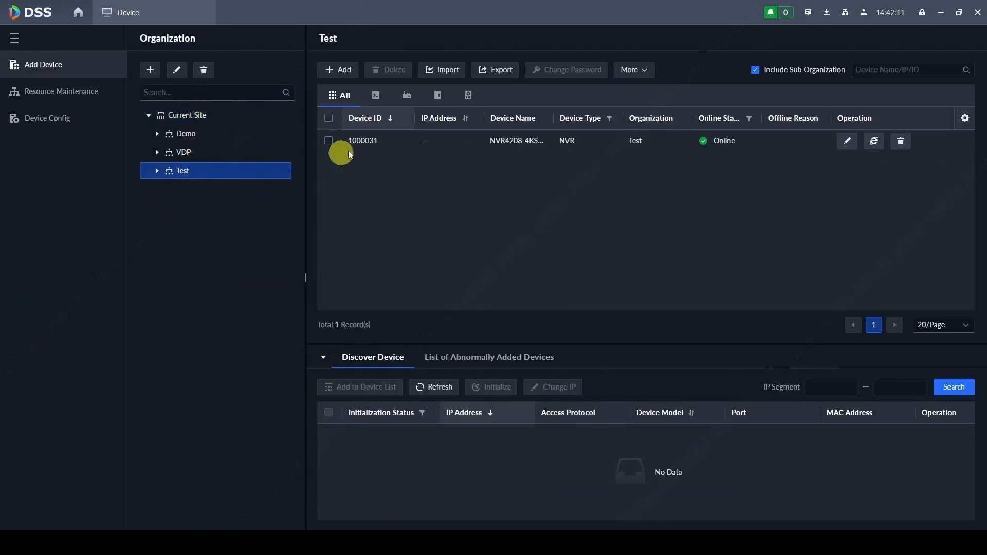
{"action": "left_click", "coordinate": [343, 72]}
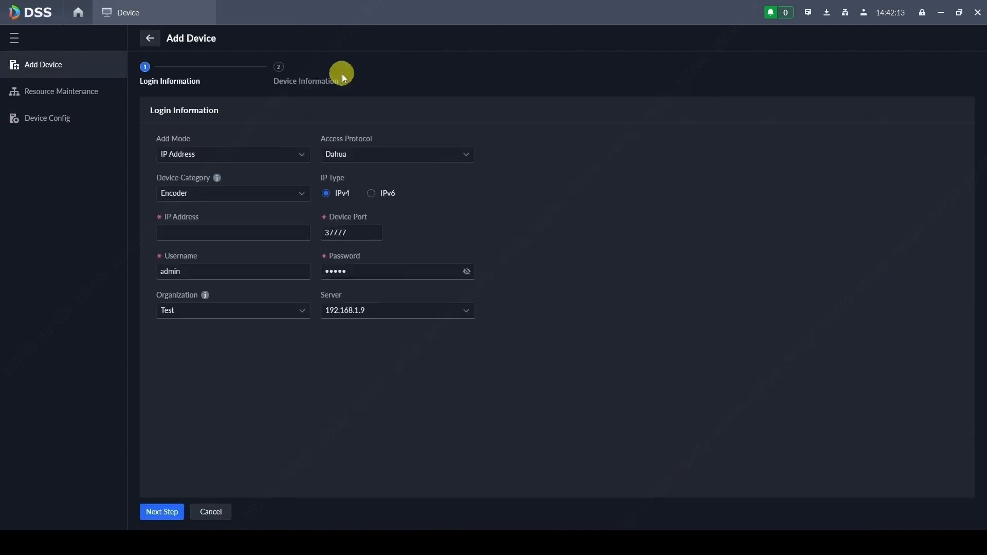
Step: Switch the Add Device mode to Auto Registration, keeping the Dahua access protocol
{"action": "left_click", "coordinate": [200, 154]}
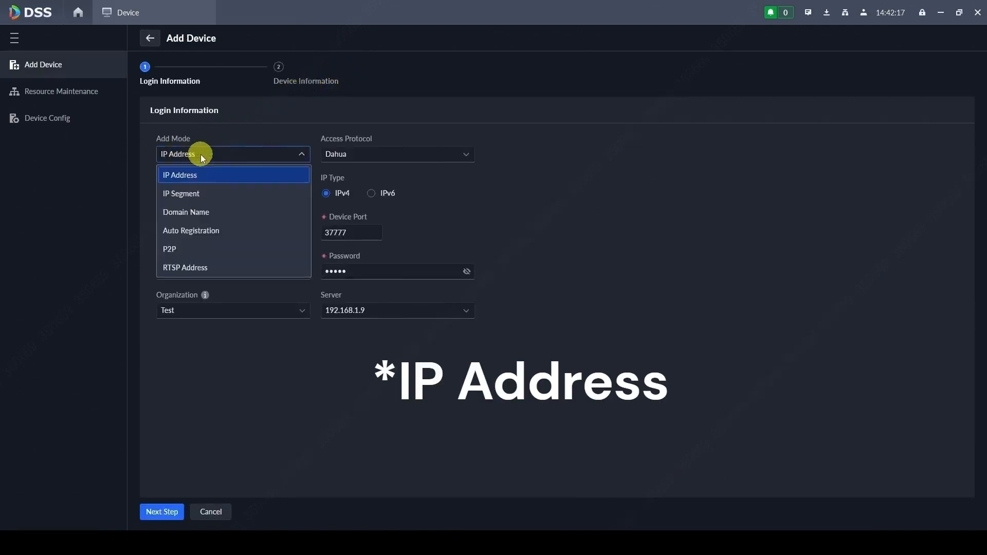
{"action": "left_click", "coordinate": [201, 154]}
{"action": "left_click", "coordinate": [344, 154]}
{"action": "left_click", "coordinate": [344, 159]}
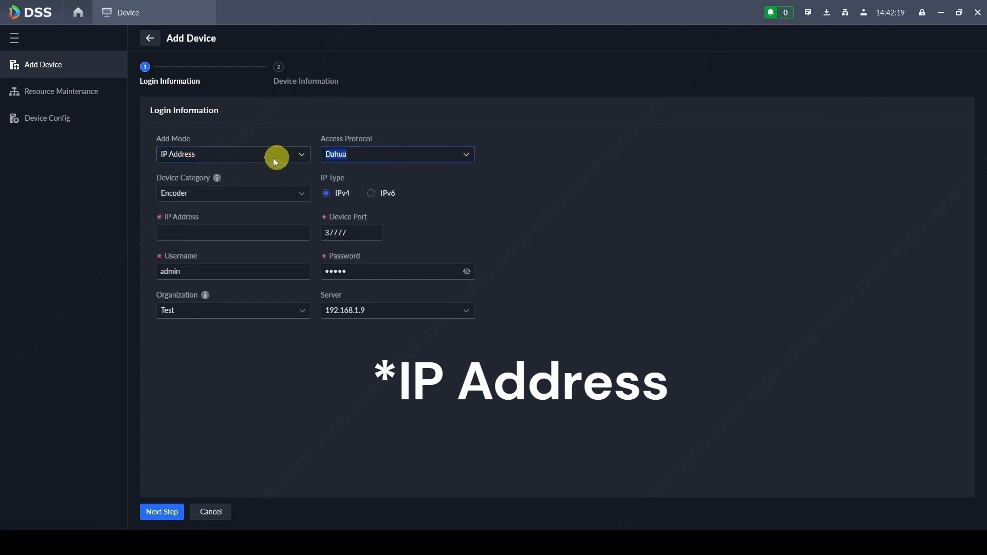
{"action": "left_click", "coordinate": [265, 158]}
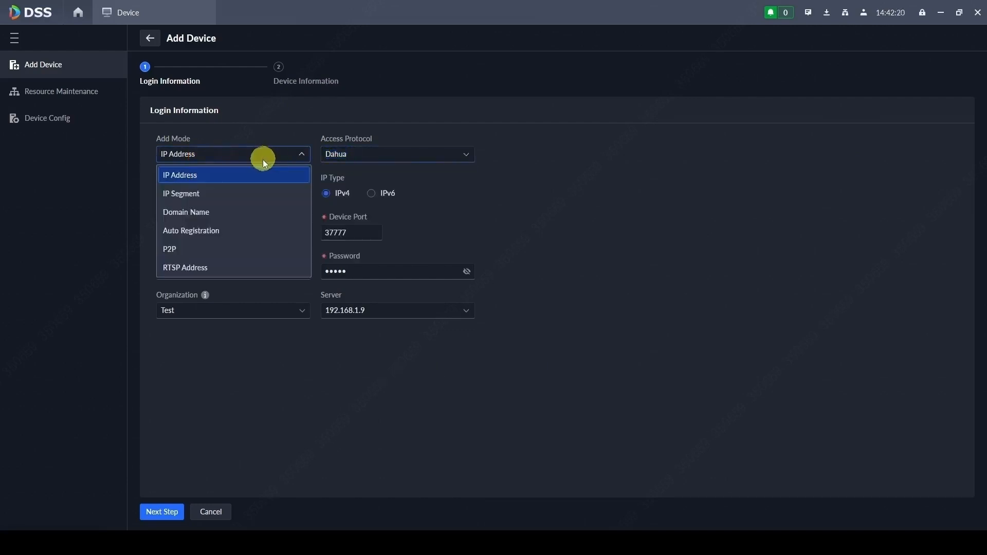
{"action": "left_click", "coordinate": [211, 229]}
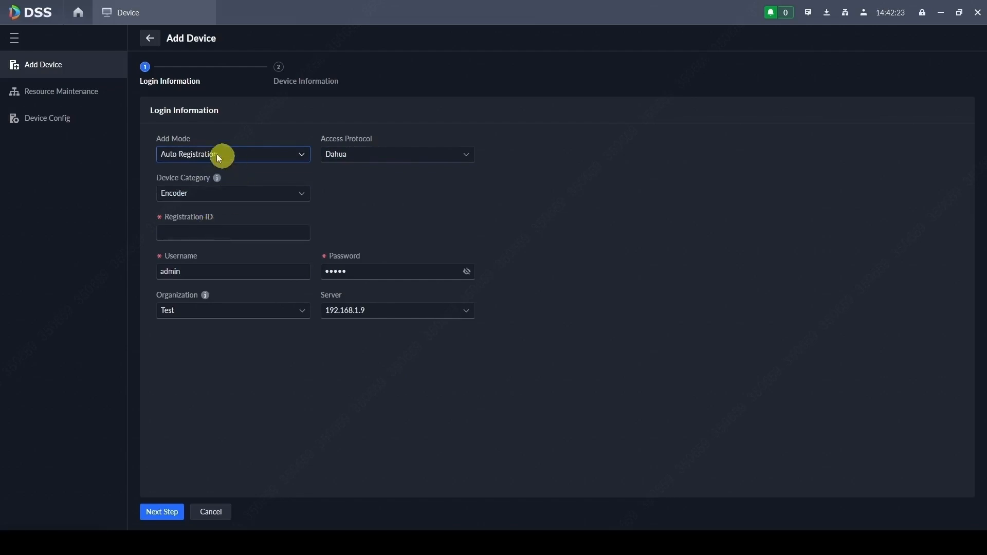
{"action": "left_click", "coordinate": [284, 543]}
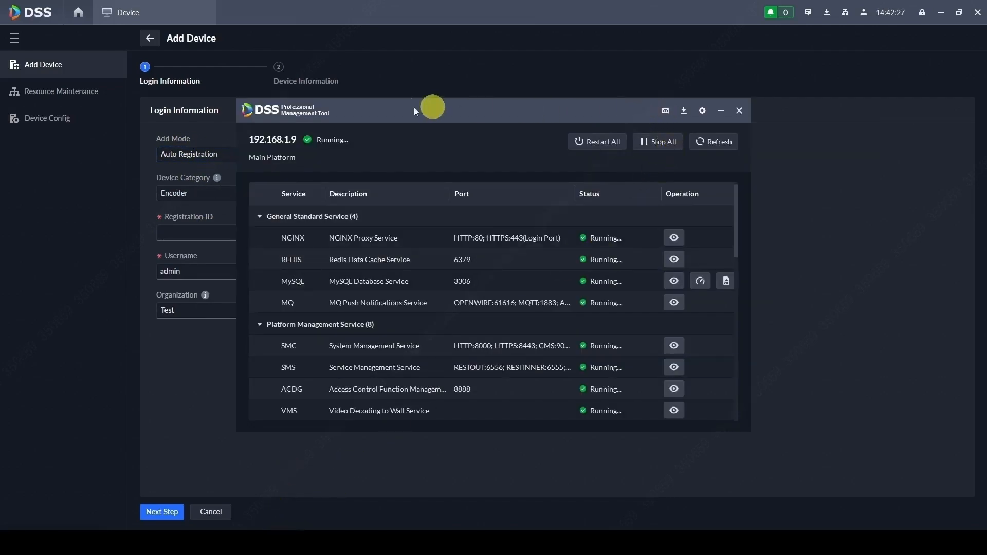
{"action": "left_click", "coordinate": [665, 111]}
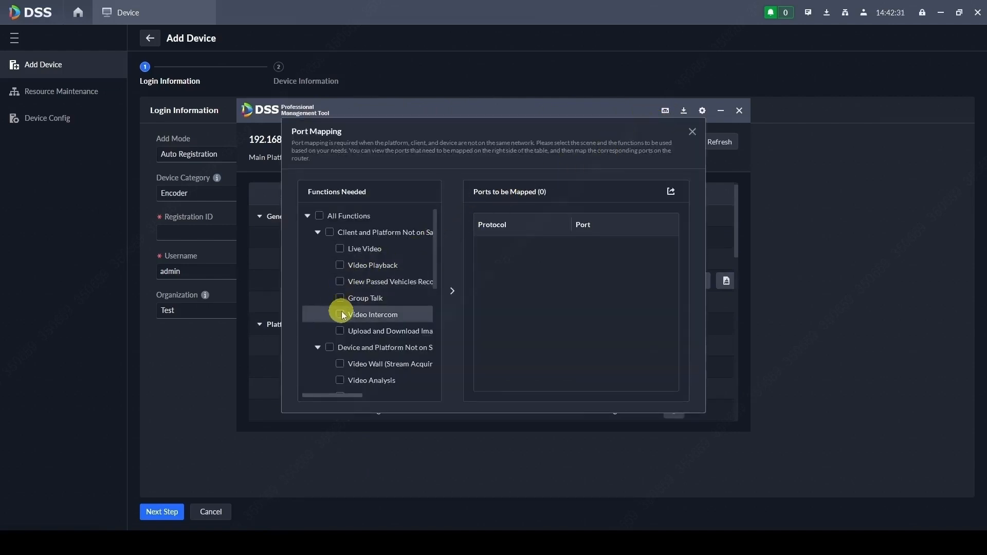
{"action": "scroll", "coordinate": [343, 314], "scroll_direction": "down", "scroll_amount": 2}
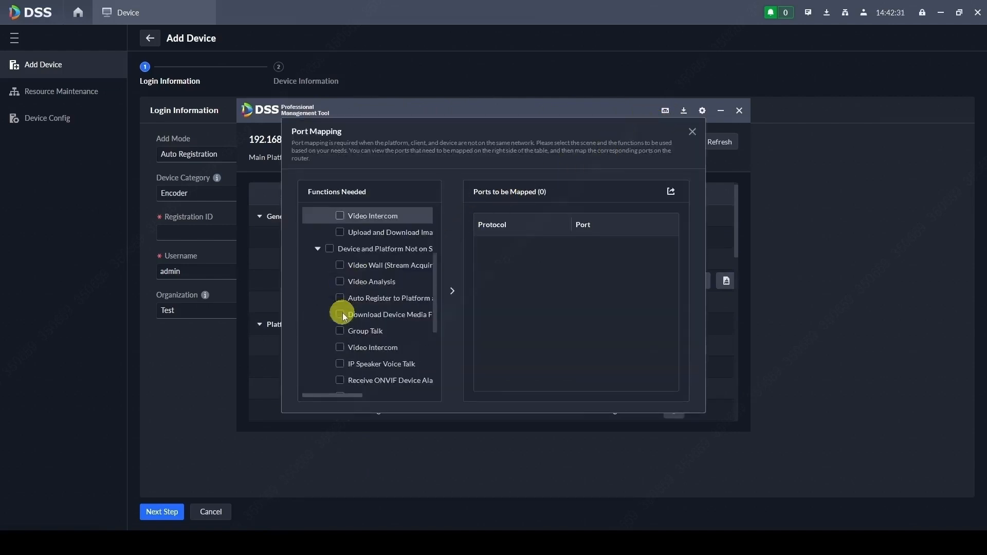
{"action": "left_click", "coordinate": [340, 364]}
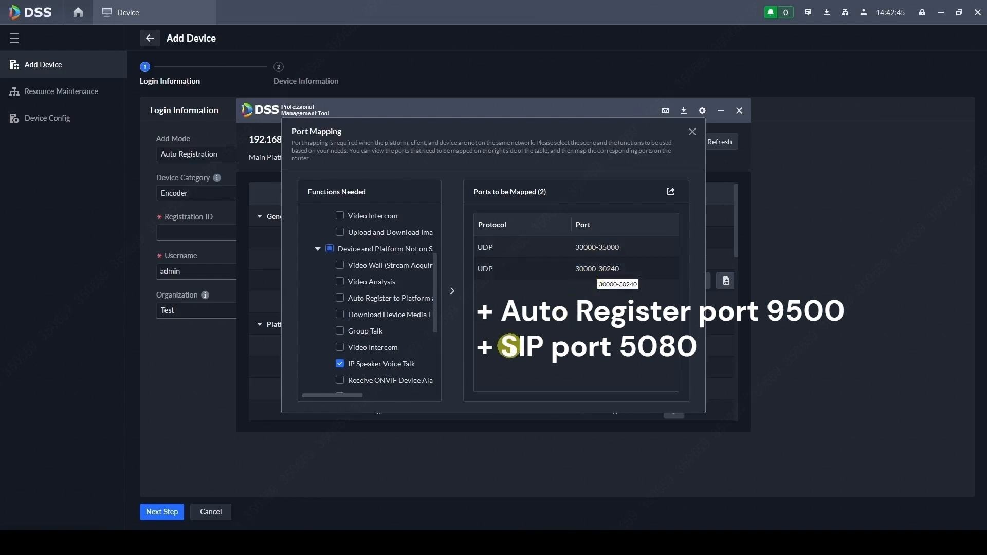
{"action": "left_click", "coordinate": [692, 131]}
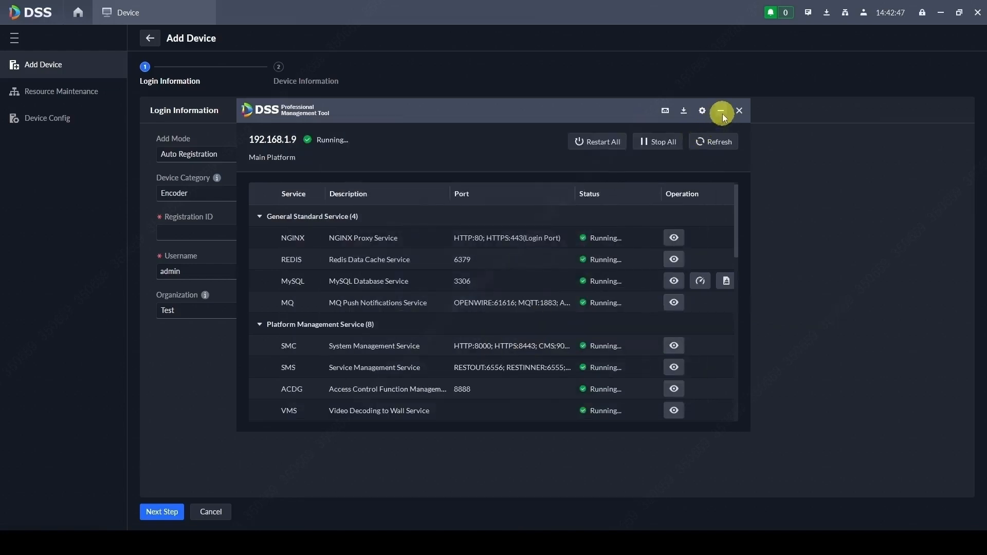
{"action": "left_click", "coordinate": [721, 112]}
{"action": "left_click", "coordinate": [273, 154]}
Step: Set the add mode back to IP Address and the device category to IP Speaker
{"action": "left_click", "coordinate": [240, 174]}
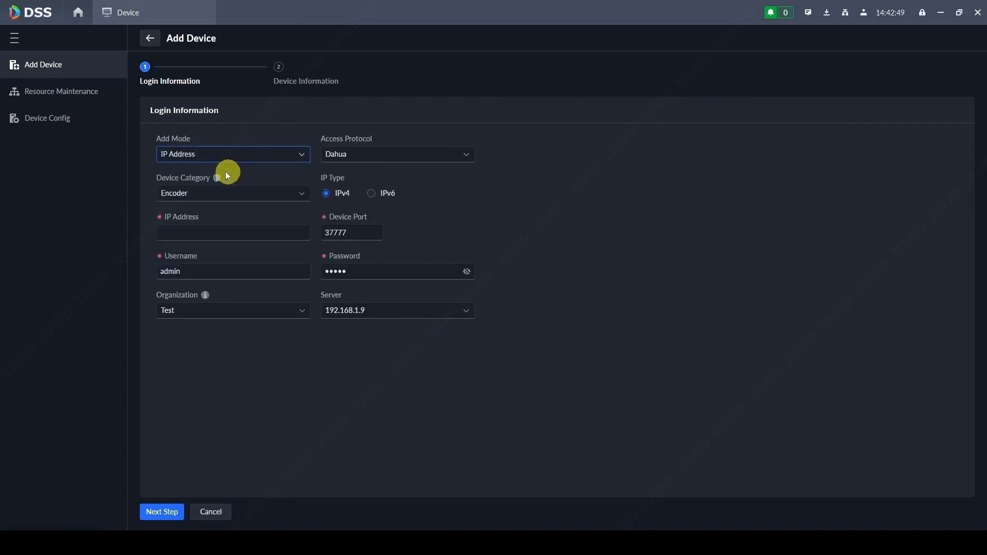
{"action": "left_click", "coordinate": [206, 192]}
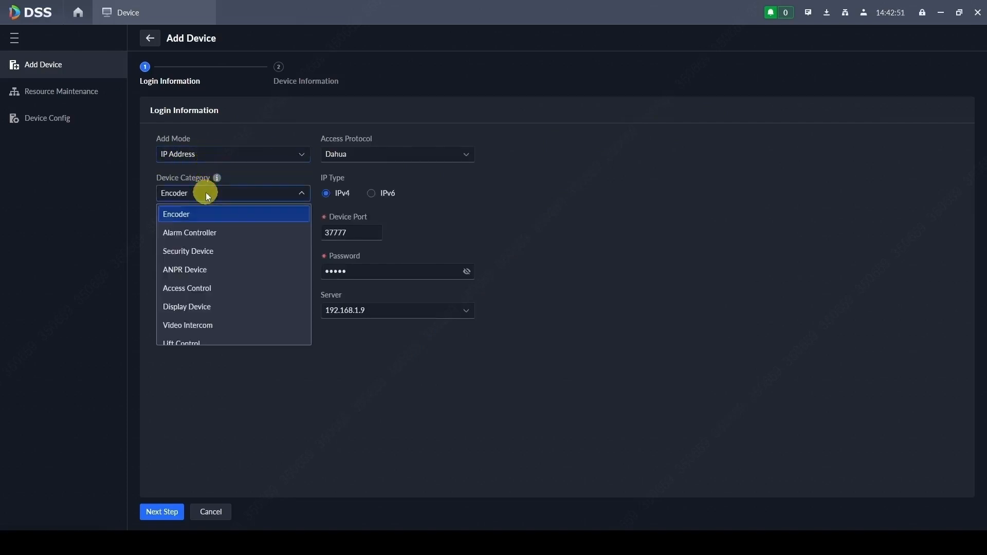
{"action": "scroll", "coordinate": [194, 310], "scroll_direction": "down", "scroll_amount": 3}
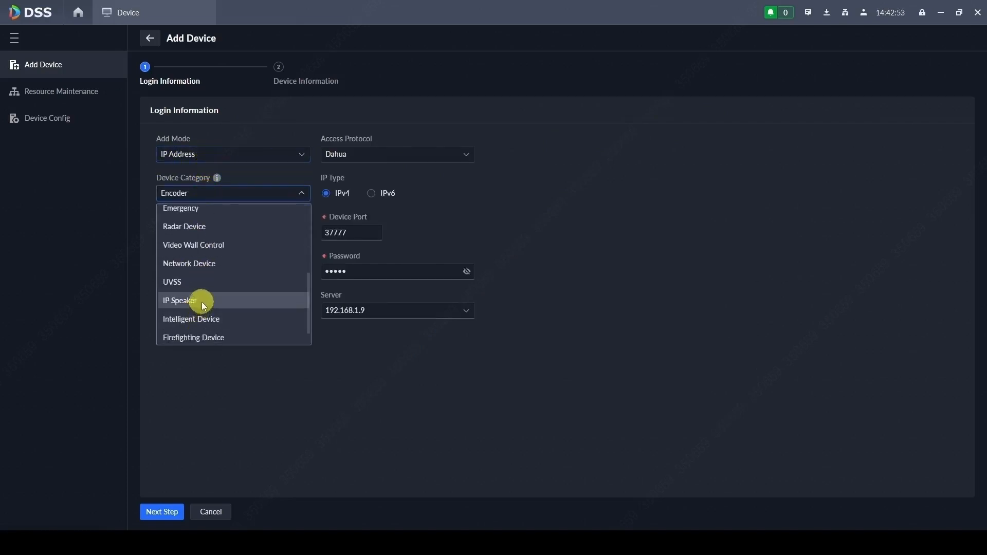
{"action": "left_click", "coordinate": [198, 300]}
Step: Enter IP 192.168.1.40 with the admin password and advance to Device Information
{"action": "left_click", "coordinate": [219, 234]}
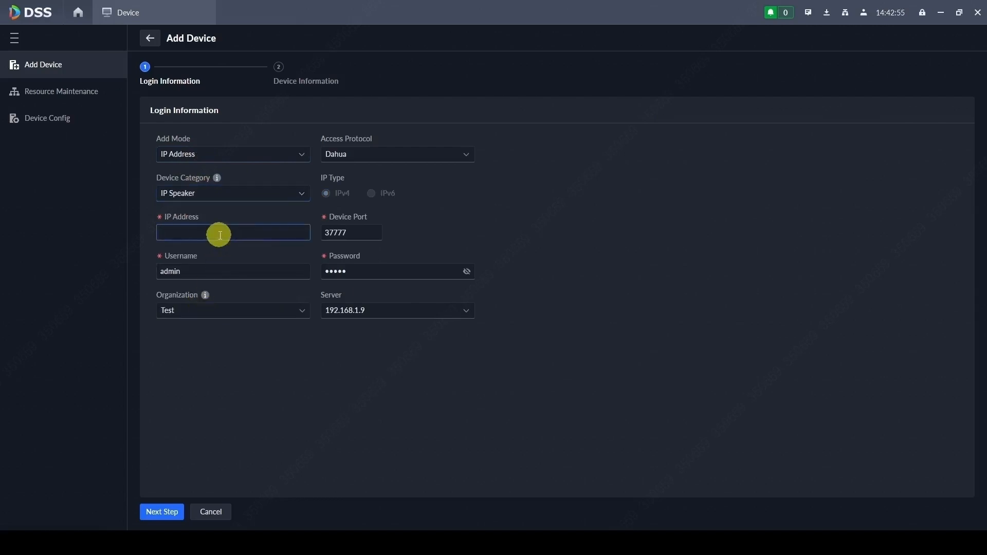
{"action": "type", "text": "19"}
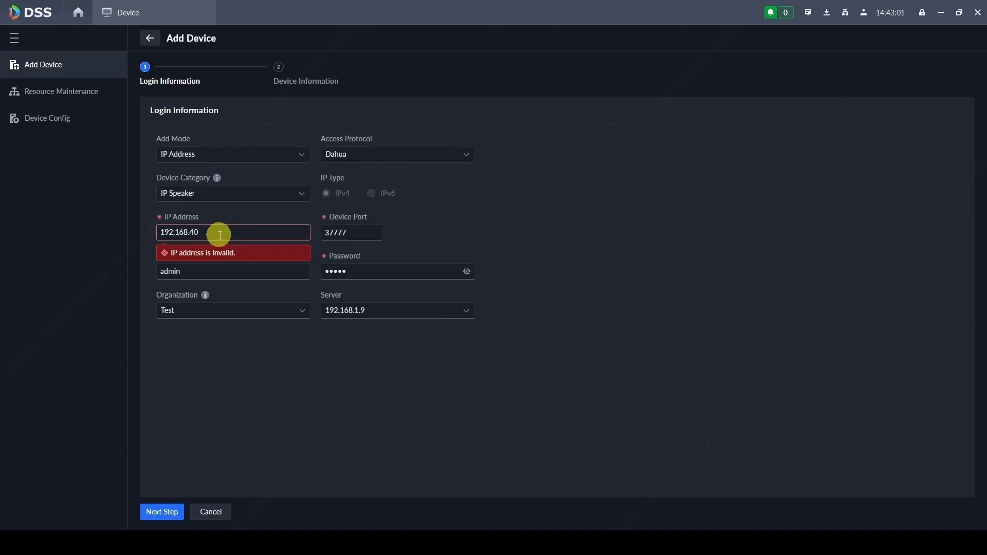
{"action": "type", "text": "2.168.1.40"}
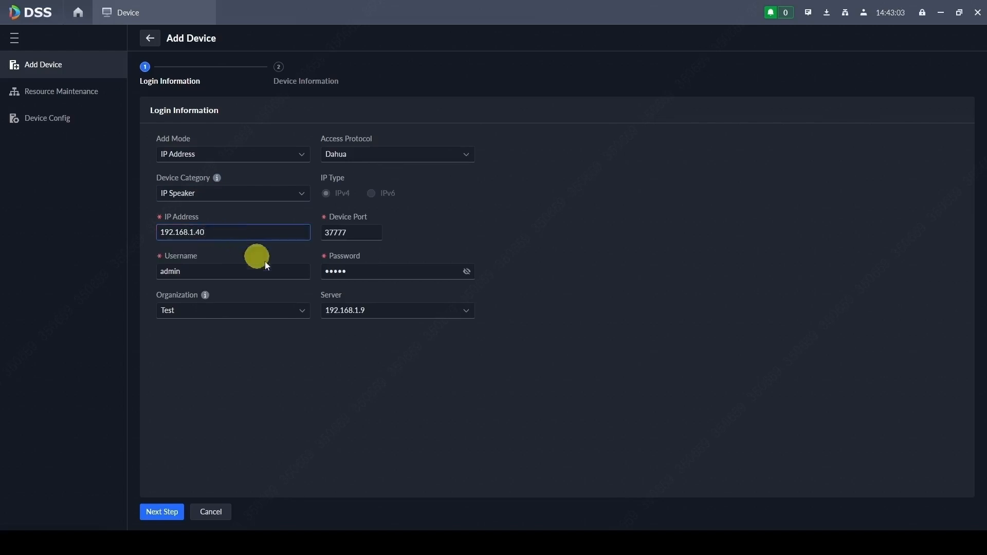
{"action": "left_click", "coordinate": [375, 276]}
{"action": "double_click", "coordinate": [369, 278]}
{"action": "type", "text": "admin123"}
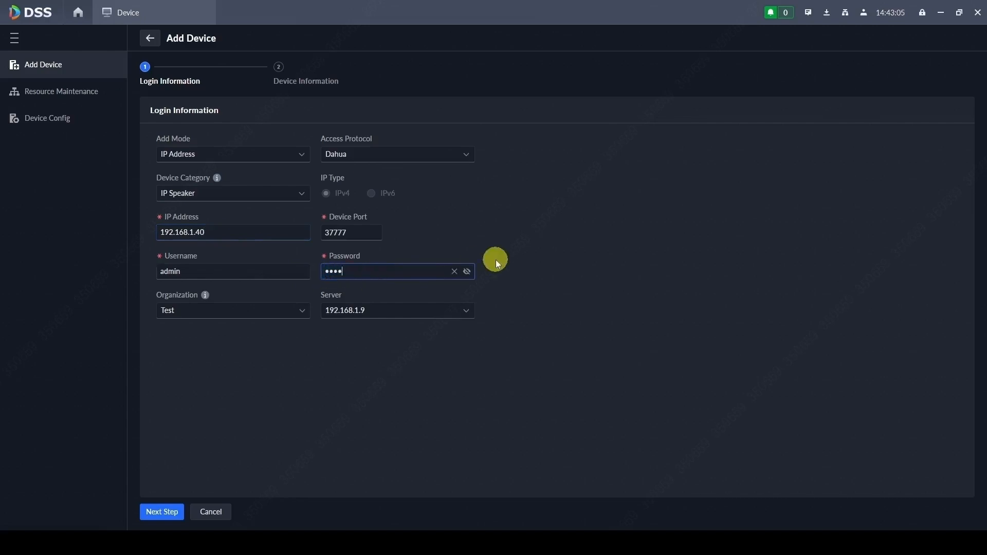
{"action": "left_click", "coordinate": [159, 507]}
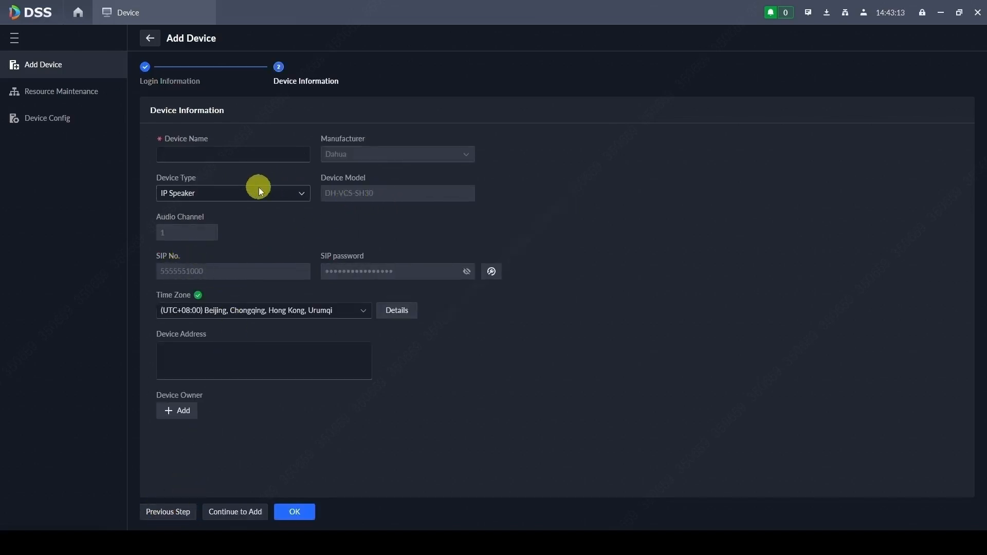
Step: Add '40 IP Speaker' with time zone (UTC+01:00) Belgrade, Bratislava, Budapest, Ljubljana, Prague
{"action": "left_click", "coordinate": [229, 153]}
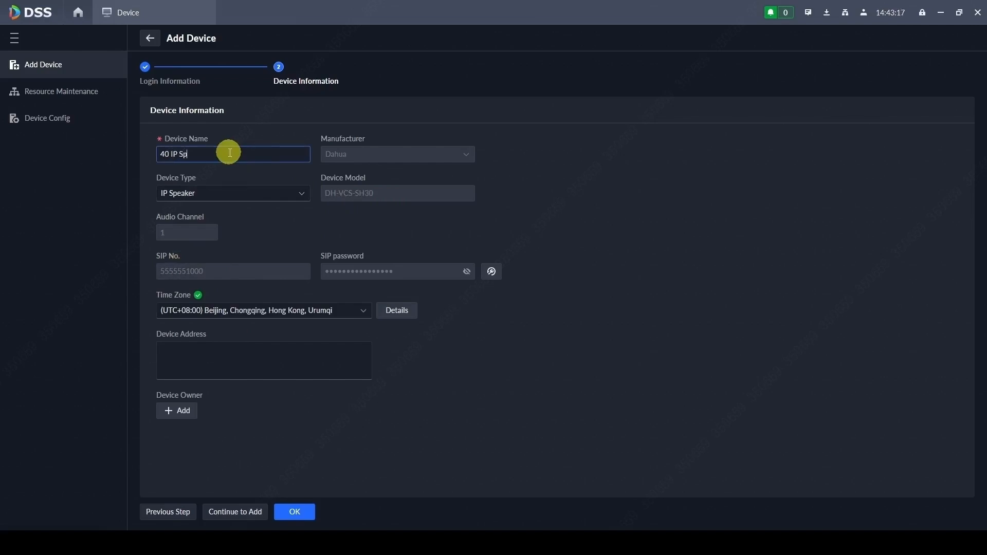
{"action": "left_click", "coordinate": [260, 311]}
{"action": "scroll", "coordinate": [261, 354], "scroll_direction": "up", "scroll_amount": 10}
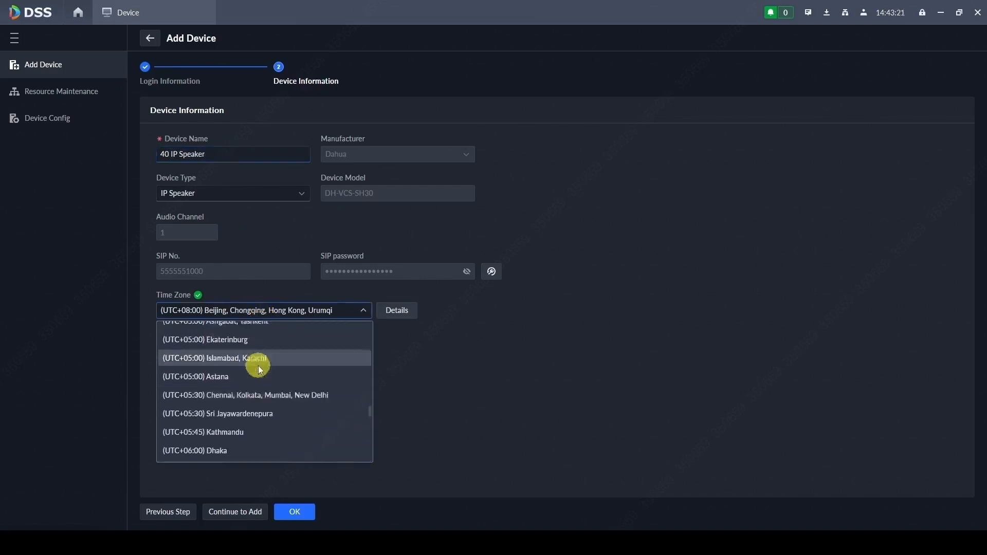
{"action": "scroll", "coordinate": [250, 374], "scroll_direction": "up", "scroll_amount": 7}
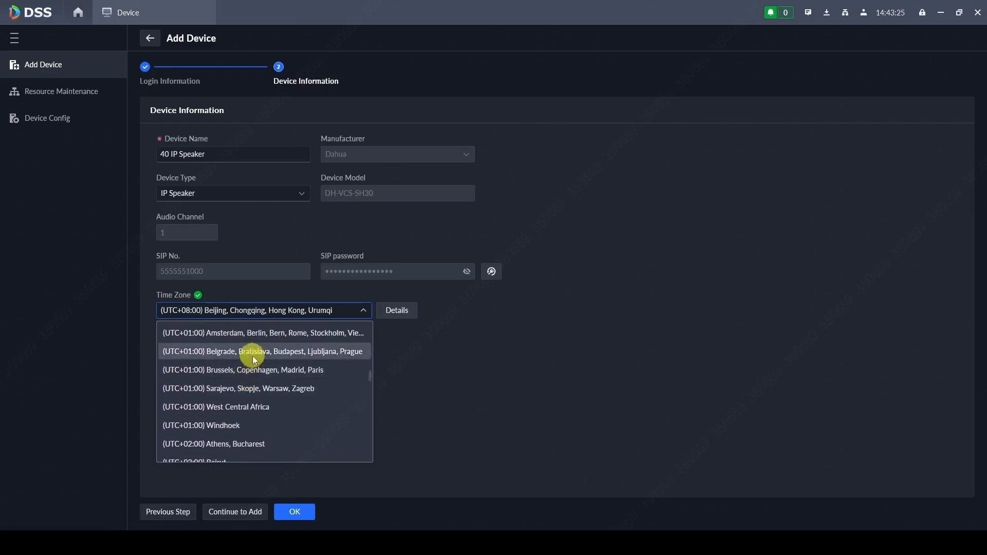
{"action": "left_click", "coordinate": [249, 352]}
{"action": "left_click", "coordinate": [280, 509]}
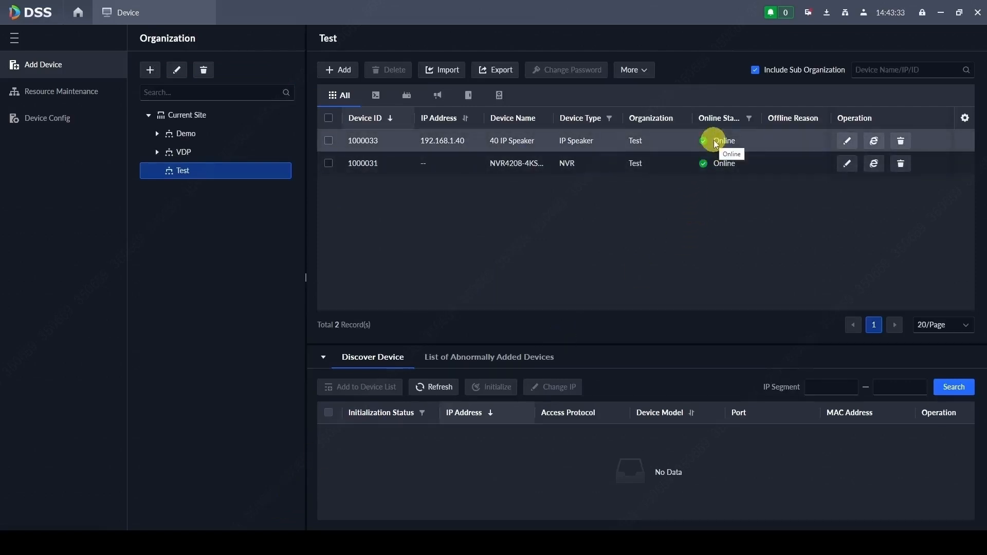
Step: Reveal the 40 IP Speaker's SIP password in DSS Pro by verifying the site login password
{"action": "left_click", "coordinate": [847, 141]}
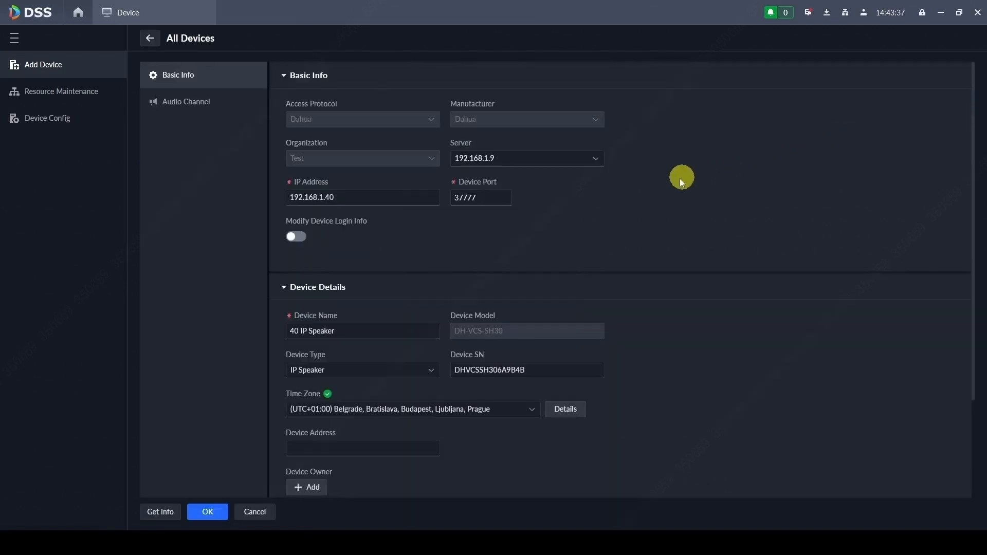
{"action": "scroll", "coordinate": [619, 240], "scroll_direction": "down", "scroll_amount": 3}
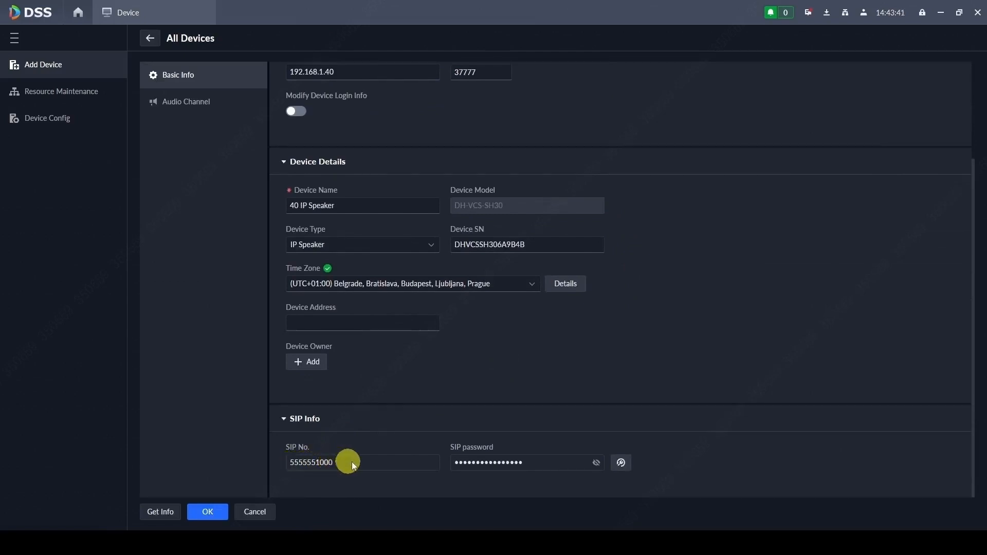
{"action": "left_click", "coordinate": [597, 462]}
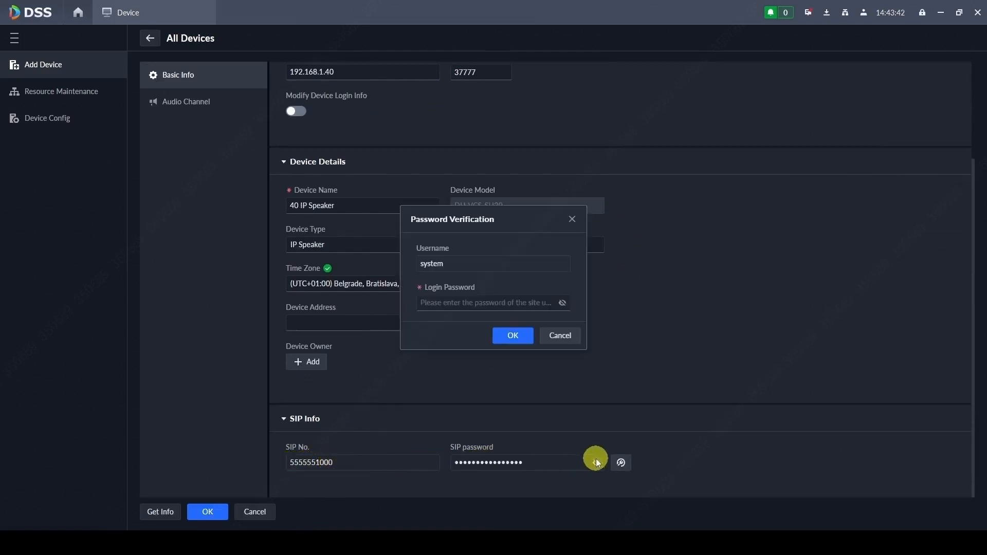
{"action": "left_click", "coordinate": [500, 305]}
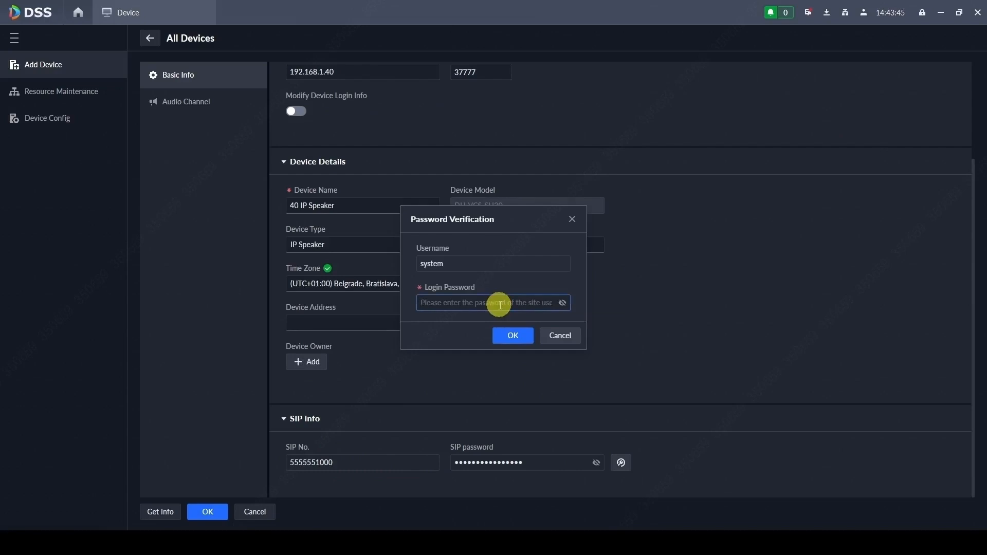
{"action": "type", "text": "•"}
{"action": "left_click", "coordinate": [514, 337]}
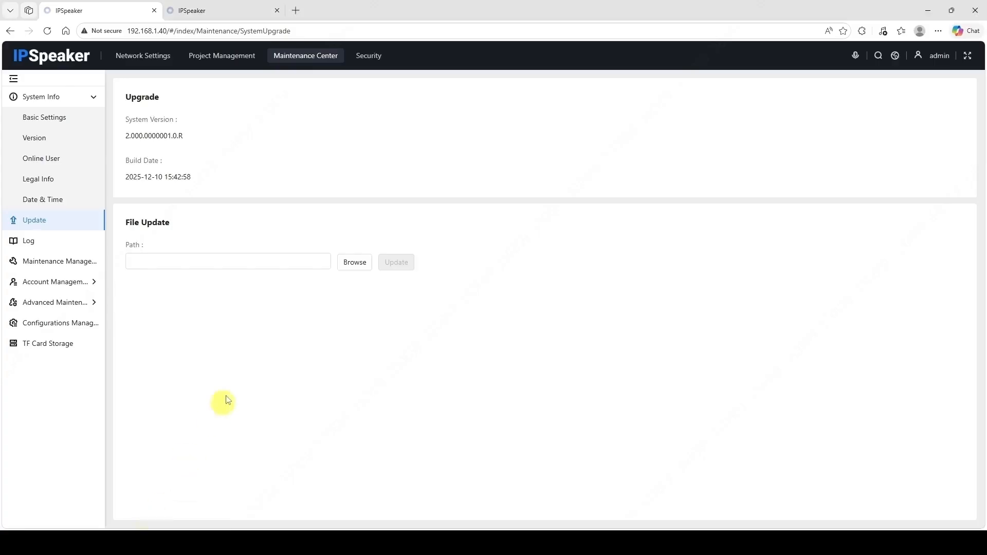
Step: Set the speaker's SIP server to 192.168.1.9, port 5080, with the pasted SIP number as username
{"action": "left_click", "coordinate": [127, 56]}
{"action": "left_click", "coordinate": [30, 137]}
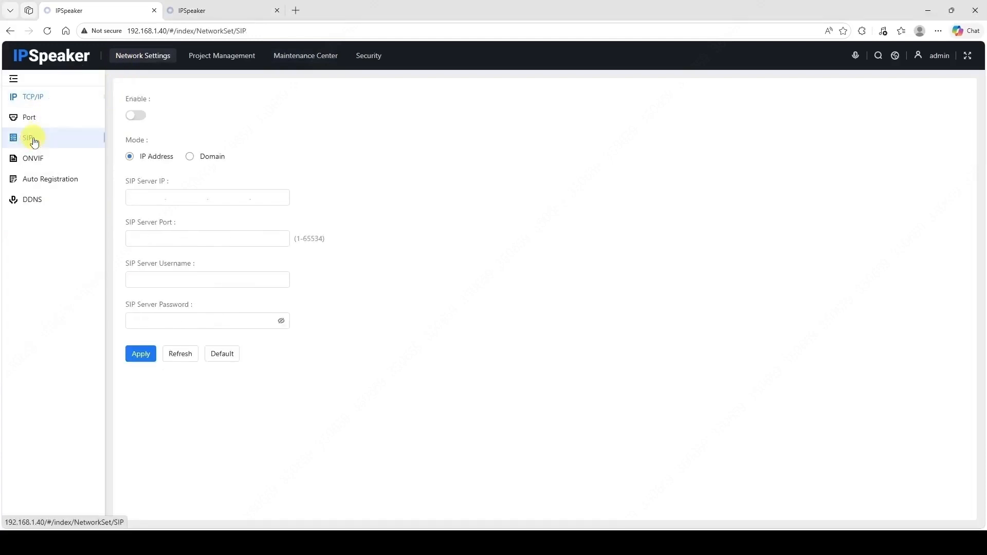
{"action": "double_click", "coordinate": [146, 197]}
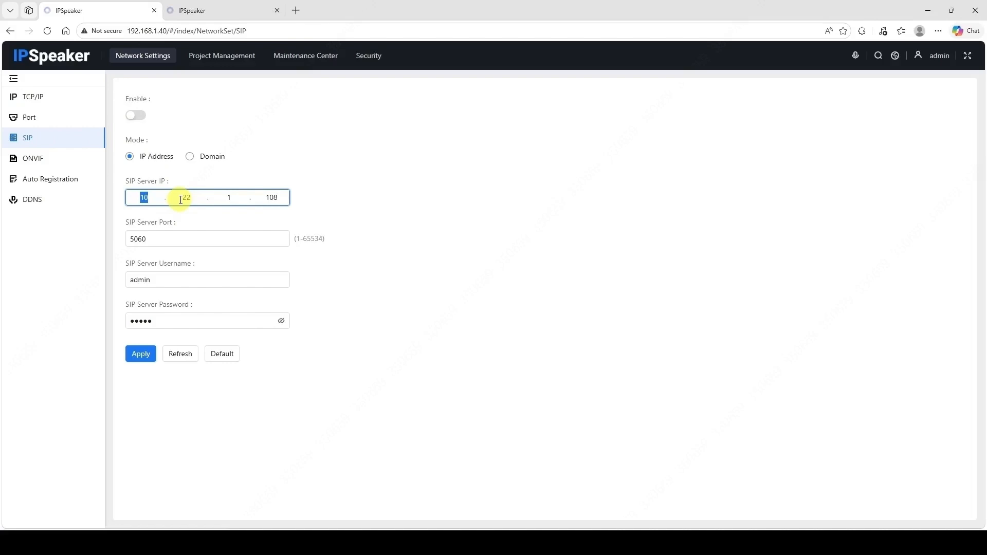
{"action": "left_click", "coordinate": [339, 543]}
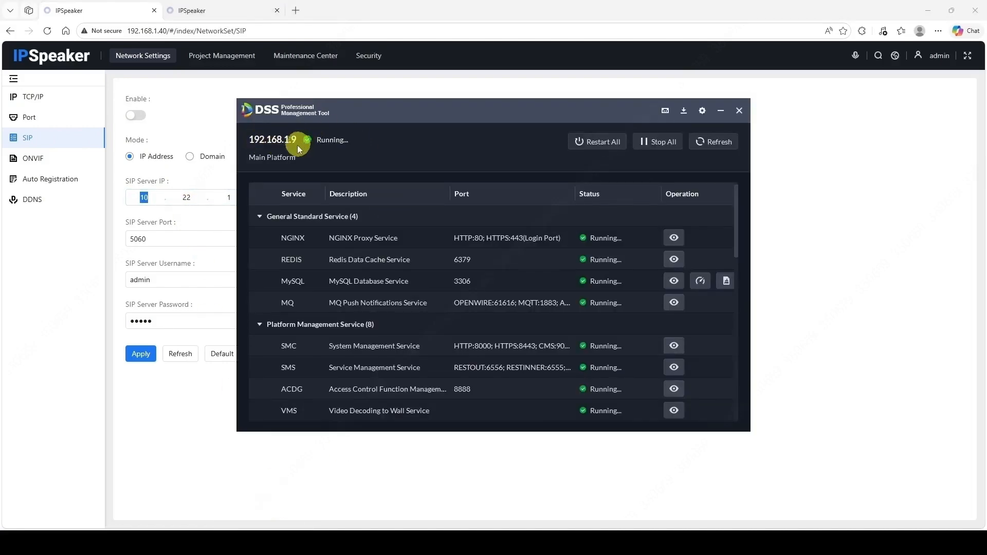
{"action": "left_click", "coordinate": [146, 196]}
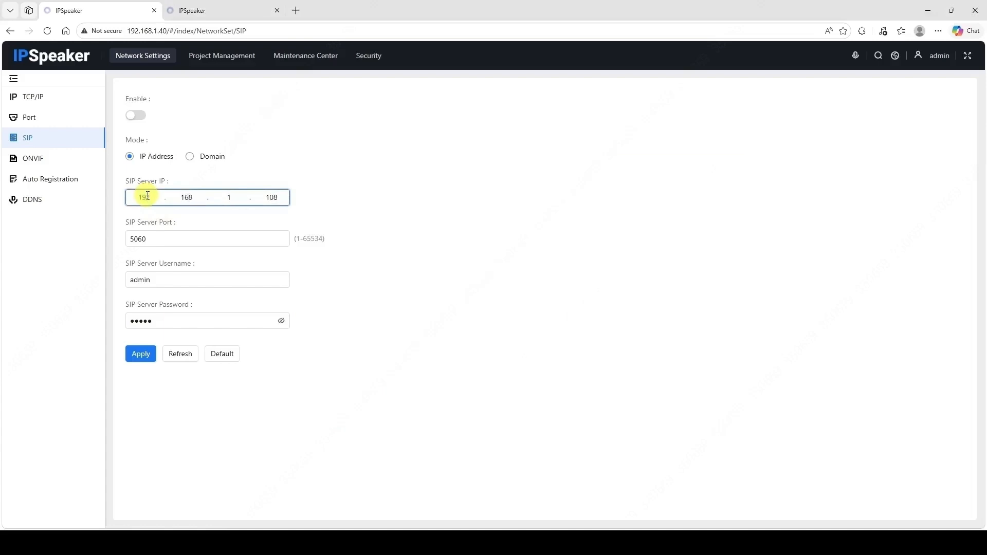
{"action": "left_click", "coordinate": [171, 241]}
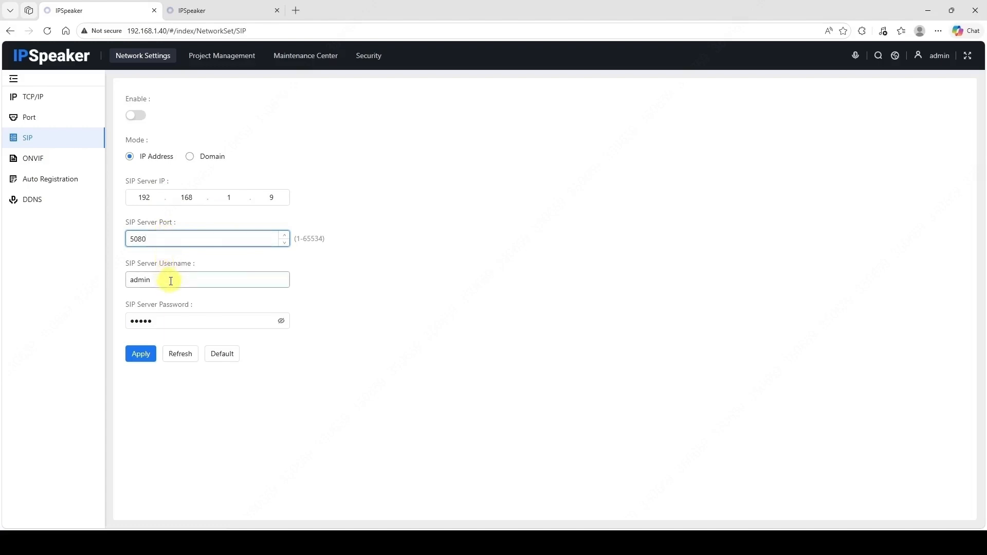
{"action": "left_click_drag", "start_coordinate": [170, 279], "coordinate": [138, 279]}
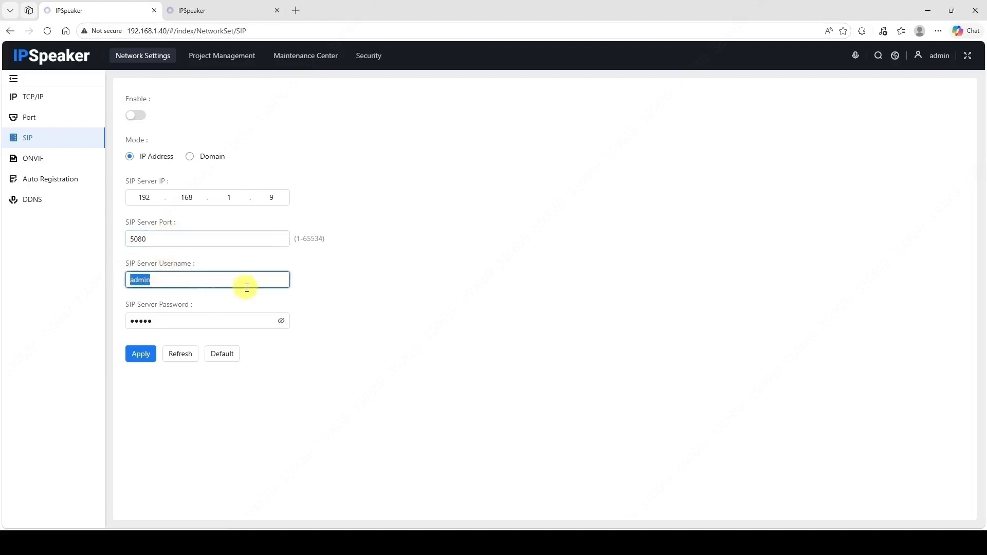
{"action": "key", "text": "ctrl+v"}
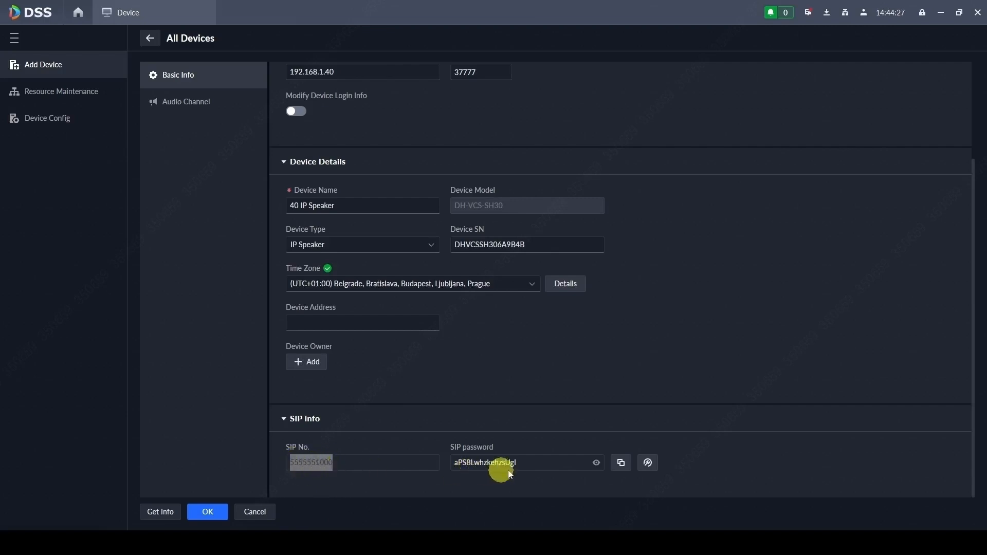
Step: Copy DSS Pro's SIP password into the speaker's SIP Server Password field
{"action": "left_click", "coordinate": [528, 465]}
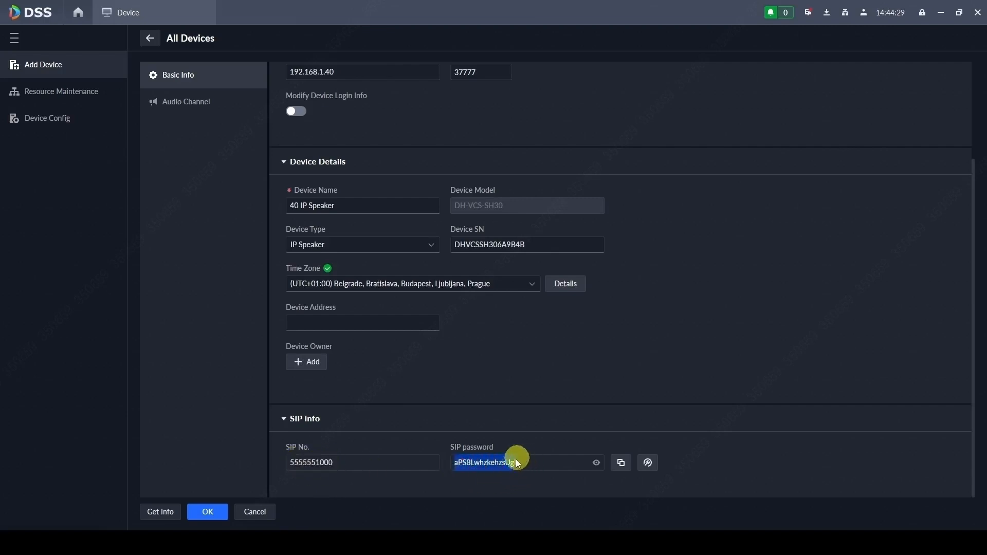
{"action": "left_click", "coordinate": [138, 542]}
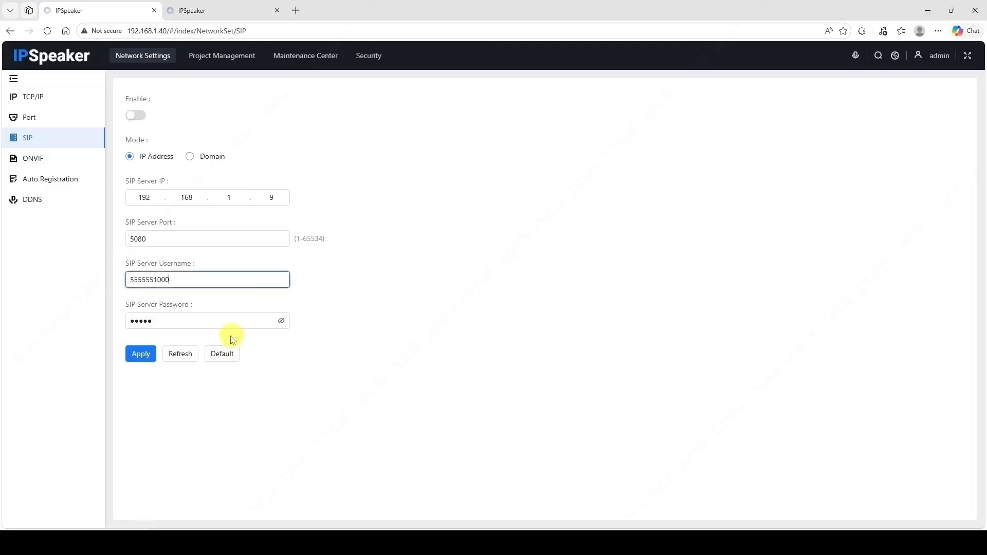
{"action": "left_click_drag", "start_coordinate": [187, 328], "coordinate": [126, 320]}
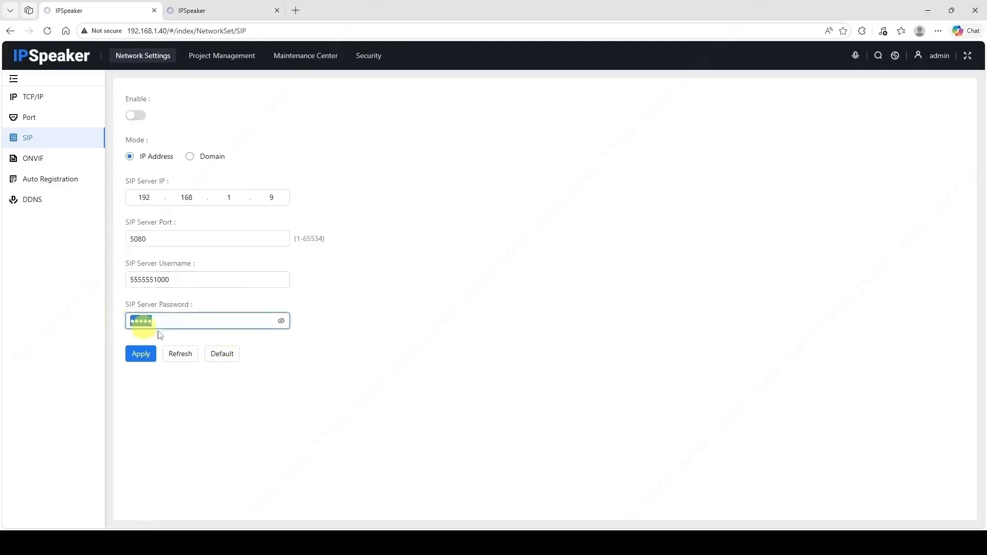
{"action": "key", "text": "ctrl+v"}
{"action": "left_click", "coordinate": [281, 320]}
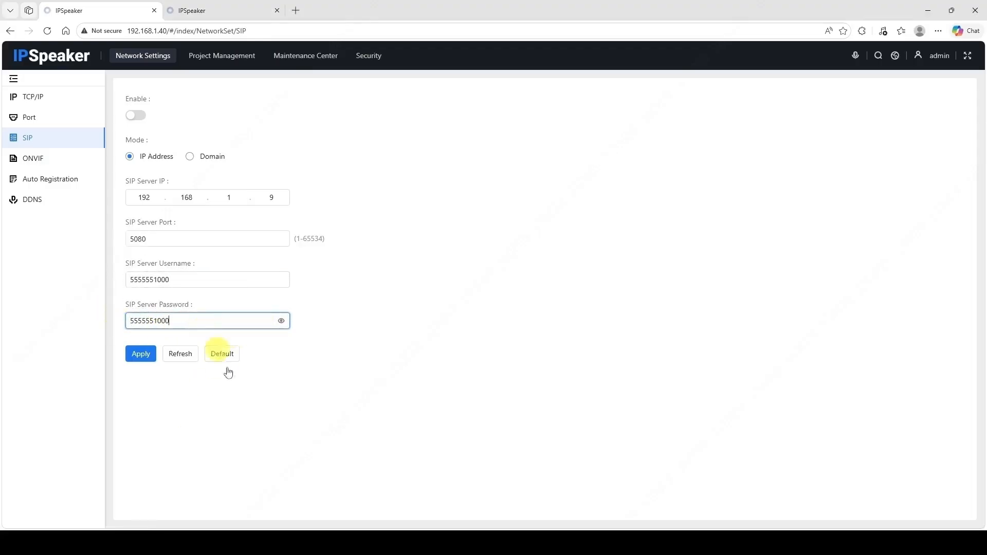
{"action": "left_click", "coordinate": [326, 542]}
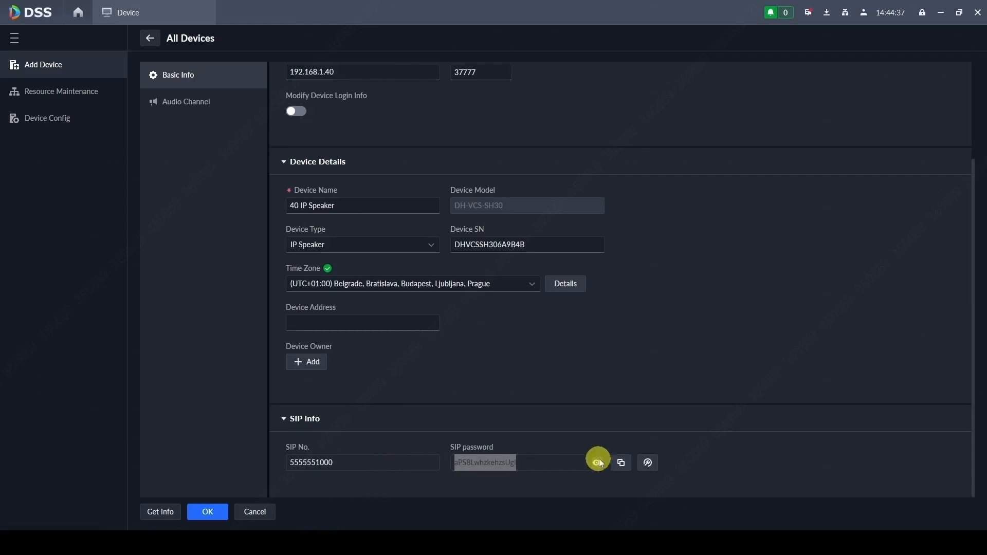
{"action": "left_click", "coordinate": [621, 462]}
{"action": "left_click", "coordinate": [132, 541]}
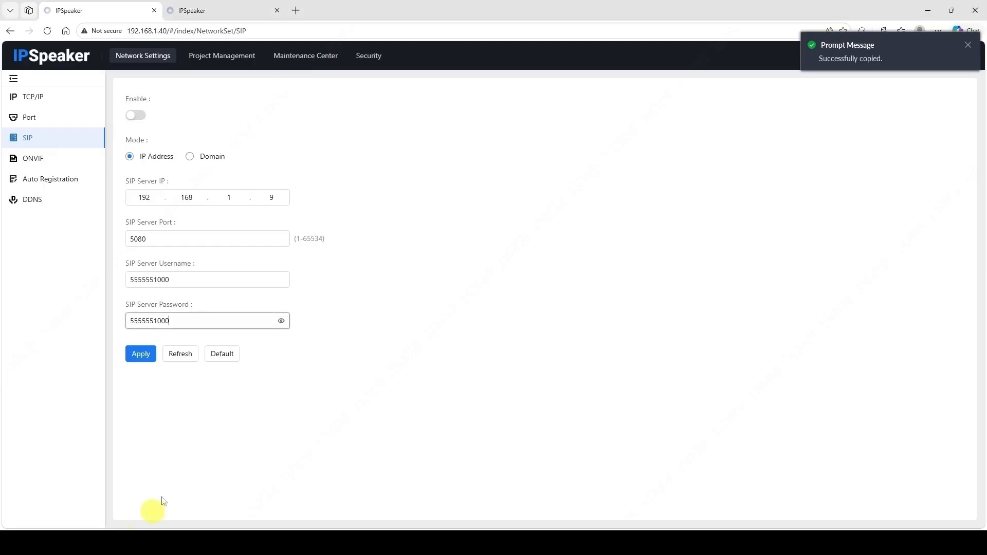
{"action": "key", "text": "ctrl+a"}
{"action": "key", "text": "BackSpace"}
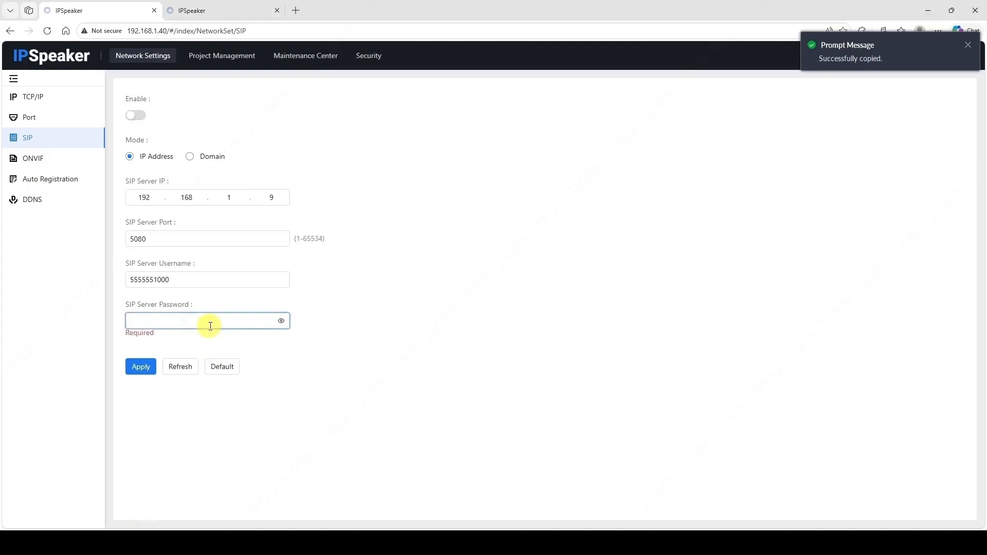
{"action": "key", "text": "ctrl+v"}
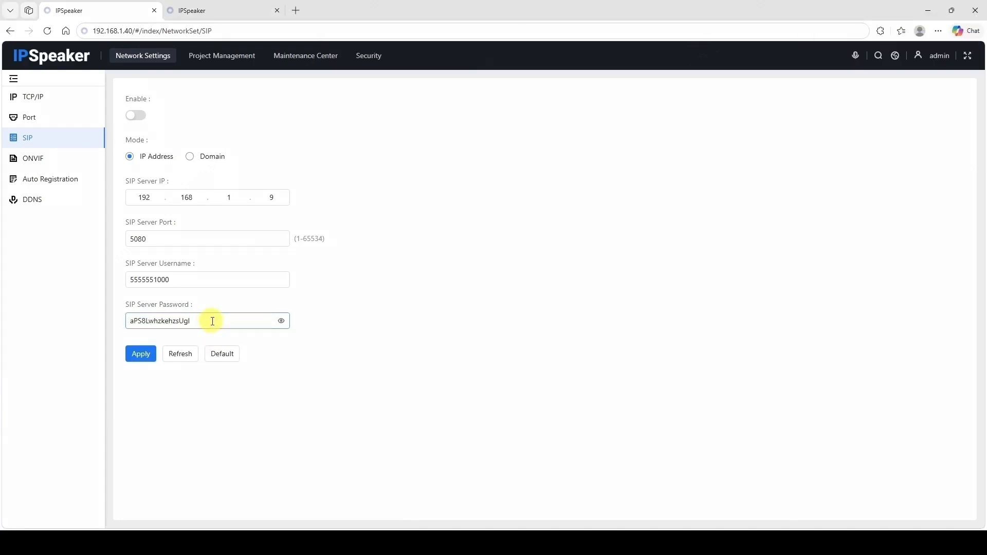
Step: Enable SIP and apply it on the speaker, then save the device edit in DSS Pro
{"action": "left_click", "coordinate": [135, 115]}
{"action": "left_click", "coordinate": [144, 354]}
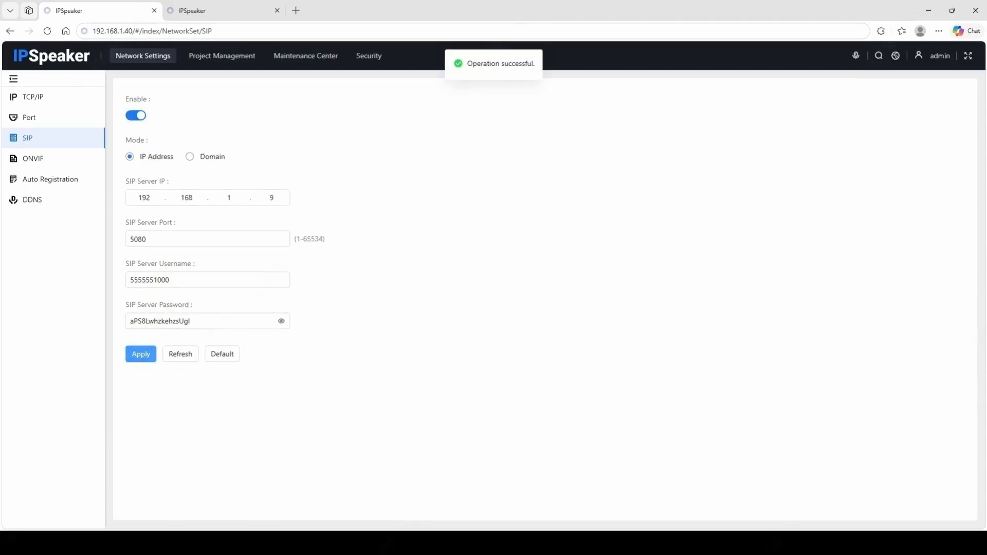
{"action": "left_click", "coordinate": [289, 540]}
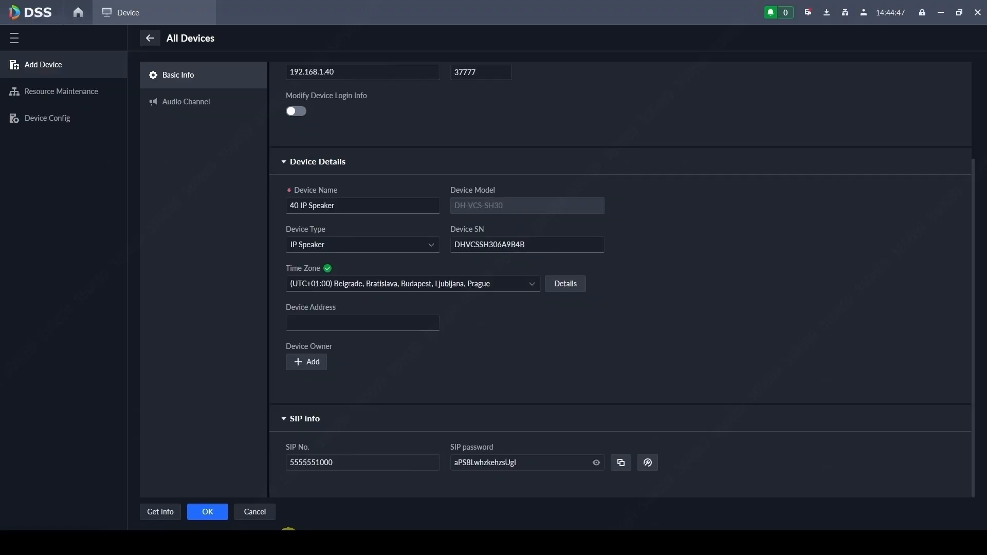
{"action": "left_click", "coordinate": [215, 513]}
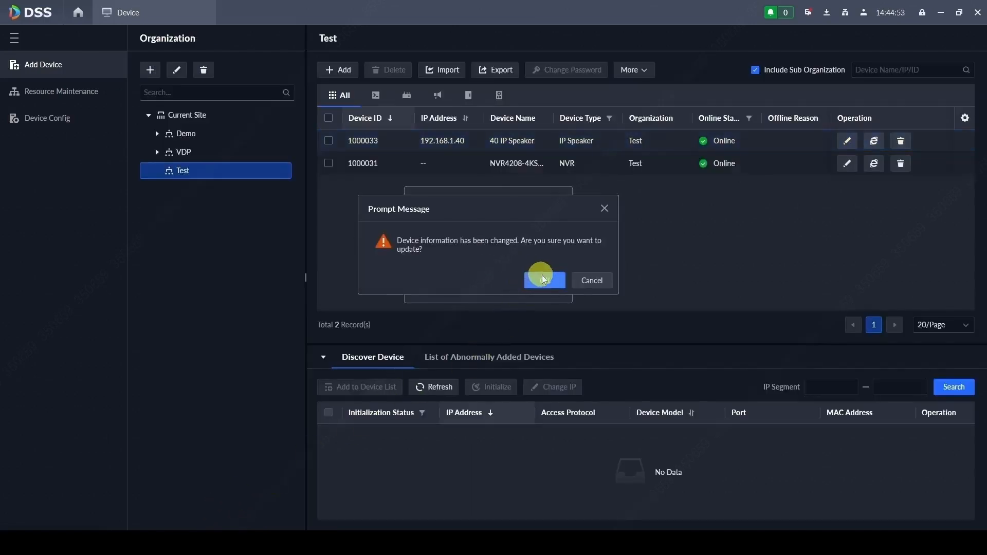
Step: Reveal the 40 IP Speaker's SIP password again after login verification to confirm it matches
{"action": "left_click", "coordinate": [544, 280]}
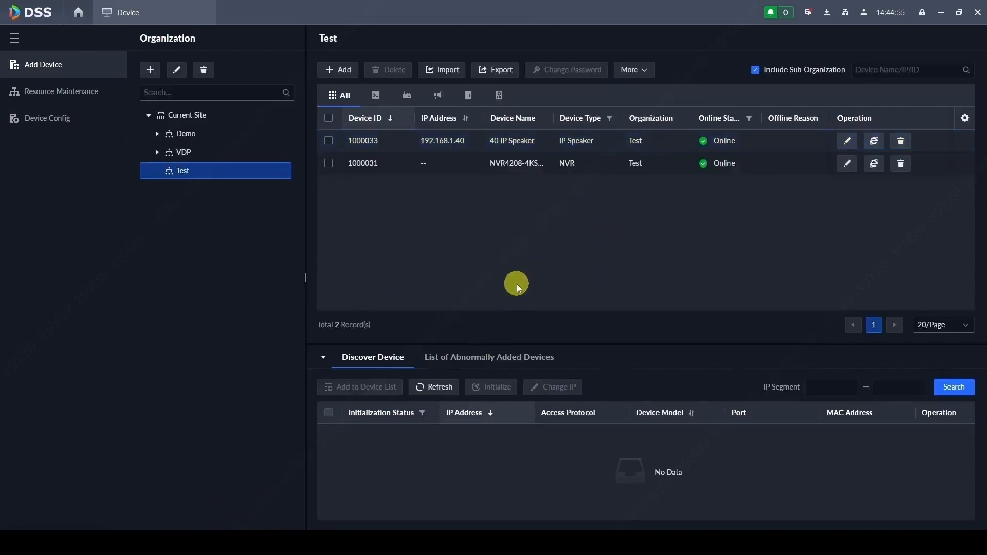
{"action": "left_click", "coordinate": [846, 140]}
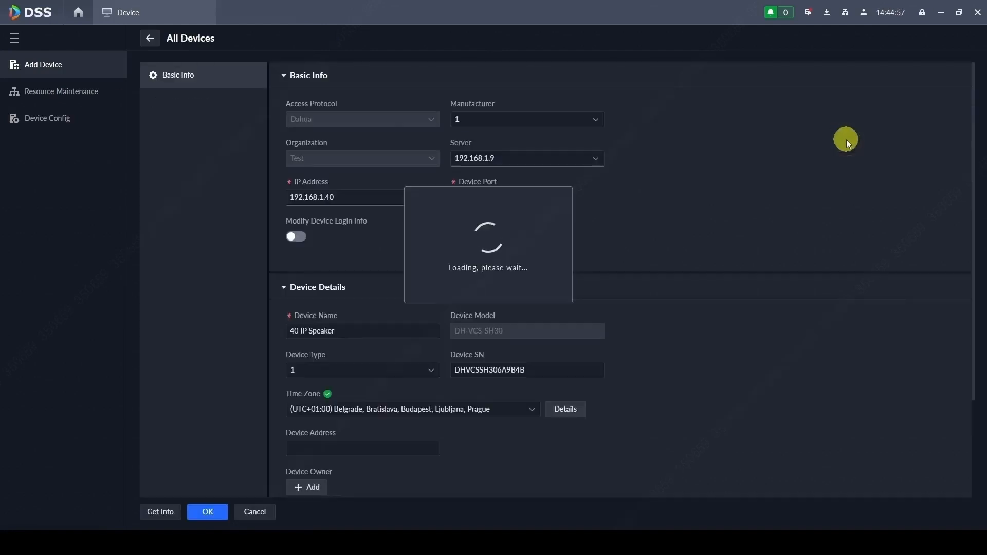
{"action": "scroll", "coordinate": [668, 376], "scroll_direction": "down", "scroll_amount": 3}
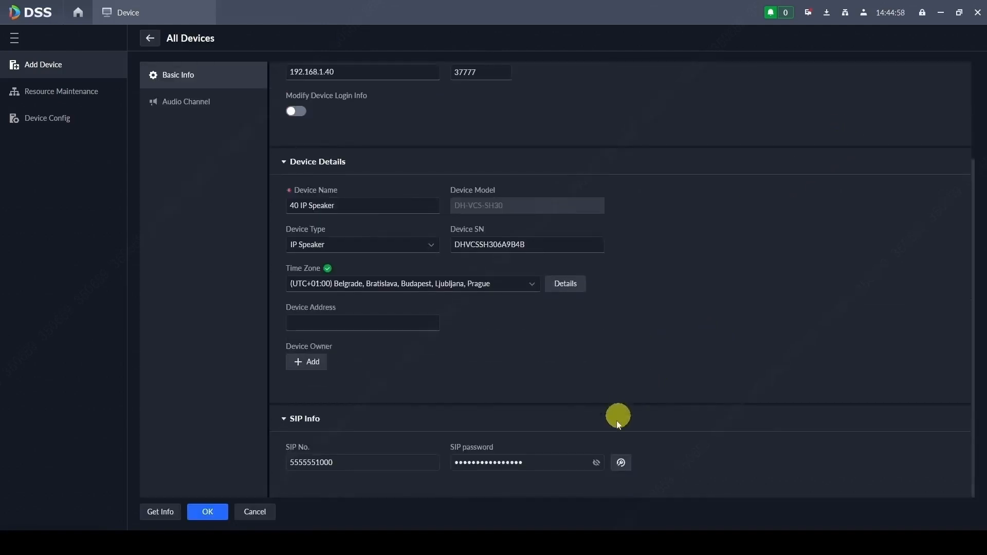
{"action": "left_click", "coordinate": [597, 463]}
{"action": "left_click", "coordinate": [518, 304]}
{"action": "type", "text": "a"}
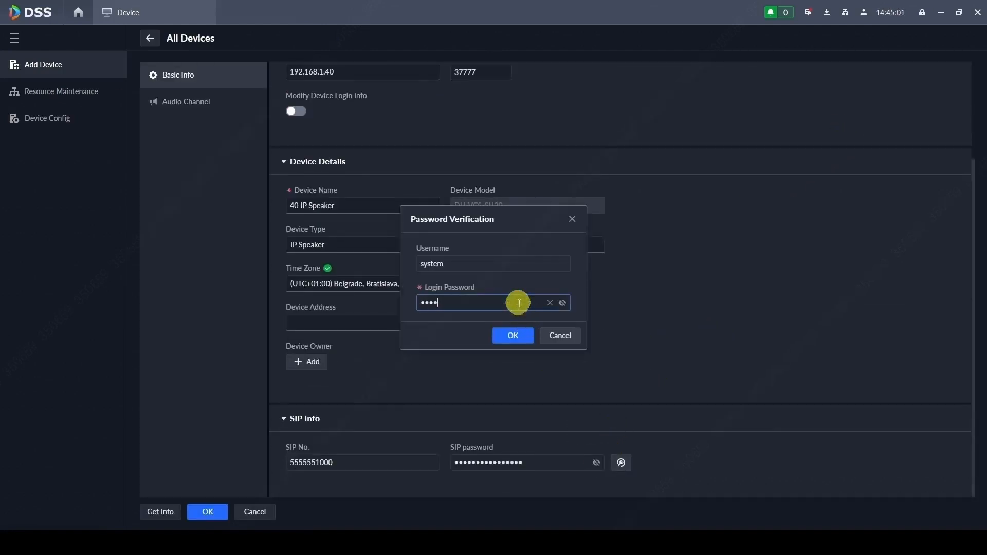
{"action": "type", "text": "••••••••"}
{"action": "left_click", "coordinate": [513, 335]}
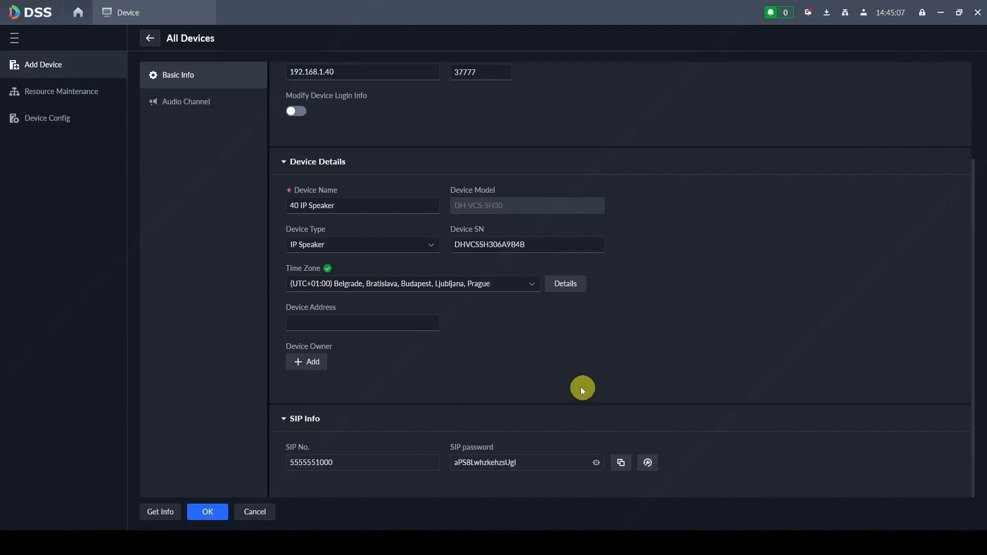
Step: Discard the device edit and return to the home screen's application tiles
{"action": "left_click", "coordinate": [149, 38]}
{"action": "left_click", "coordinate": [540, 280]}
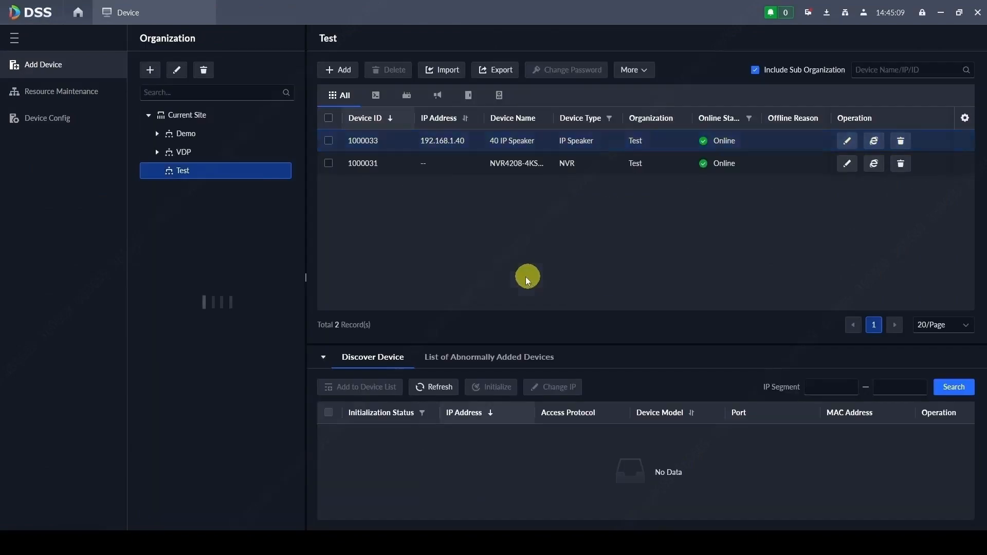
{"action": "left_click", "coordinate": [78, 11]}
{"action": "left_click", "coordinate": [13, 263]}
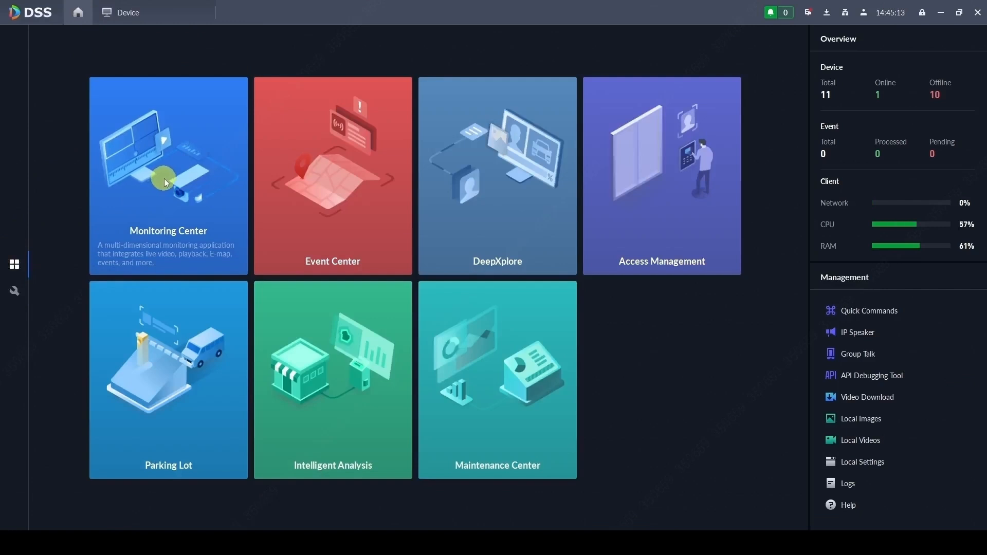
{"action": "left_click", "coordinate": [862, 334]}
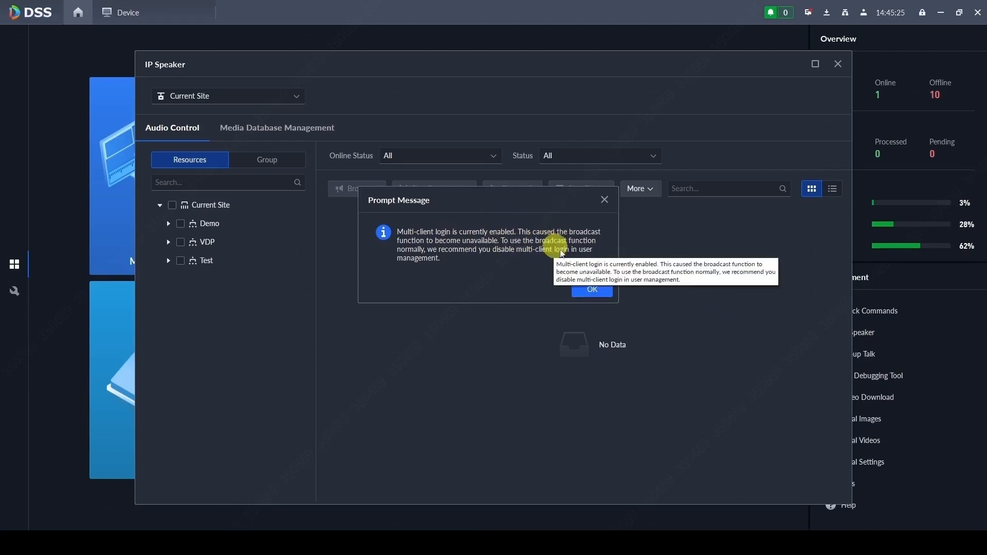
{"action": "left_click", "coordinate": [591, 287]}
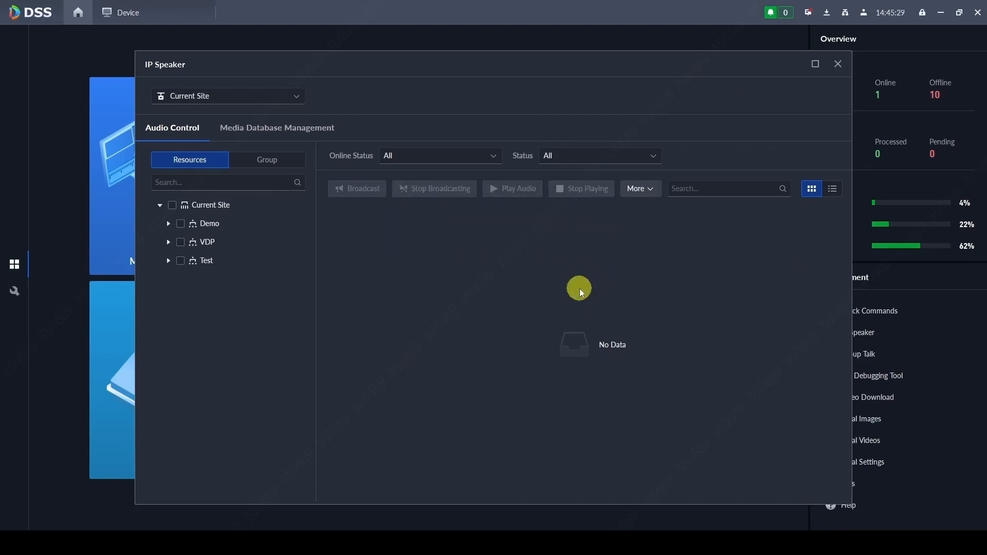
{"action": "left_click", "coordinate": [181, 261]}
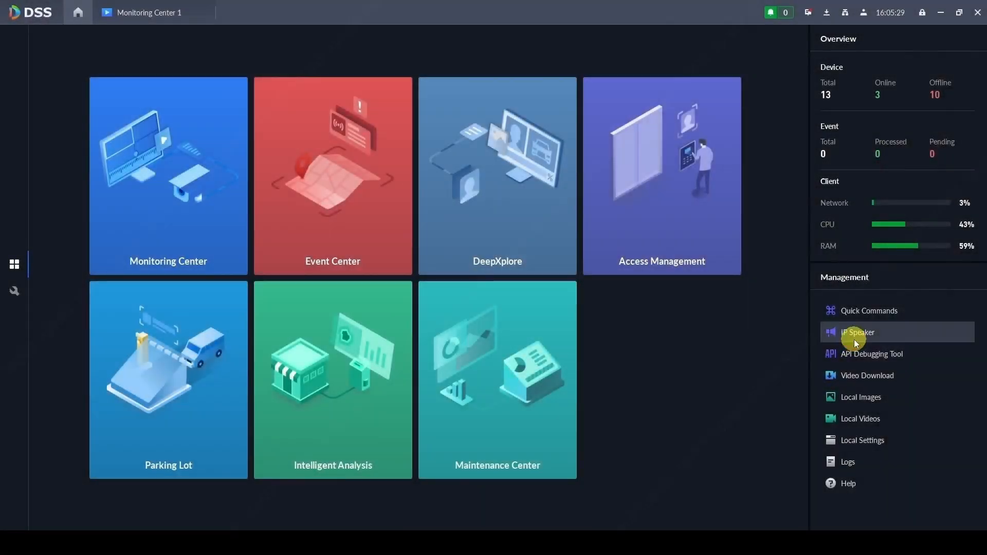
{"action": "left_click", "coordinate": [855, 336]}
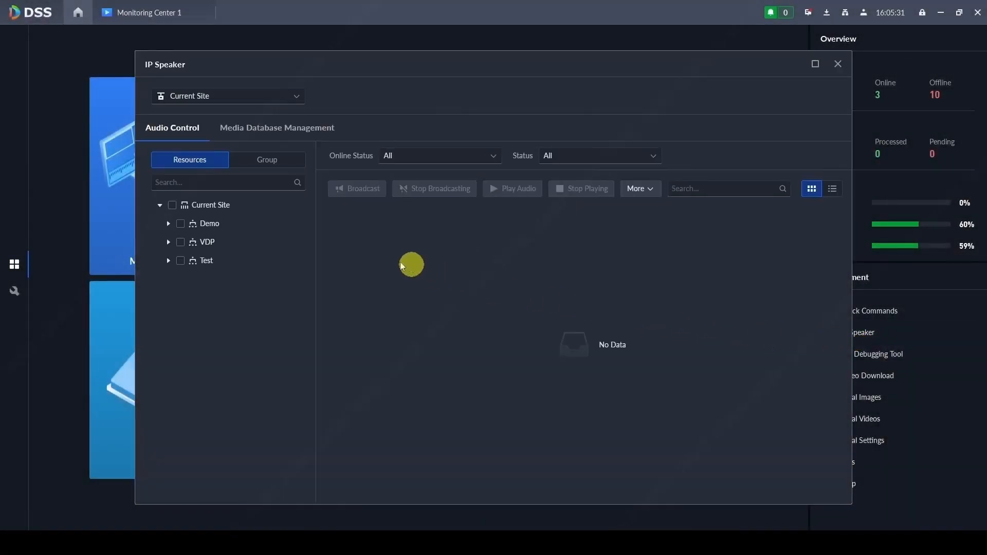
Step: Start a broadcast to both Test site speakers, then stop it
{"action": "left_click", "coordinate": [181, 260]}
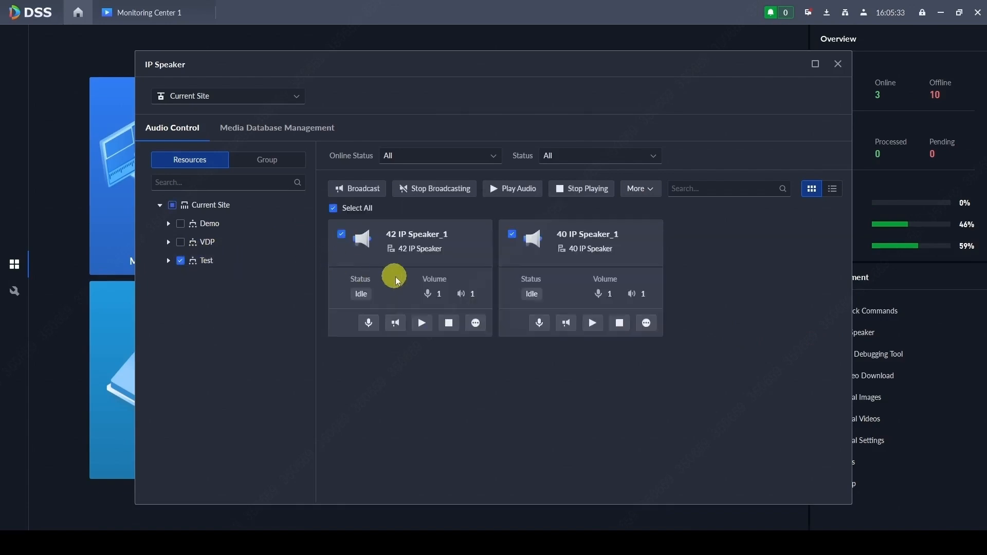
{"action": "left_click", "coordinate": [365, 189]}
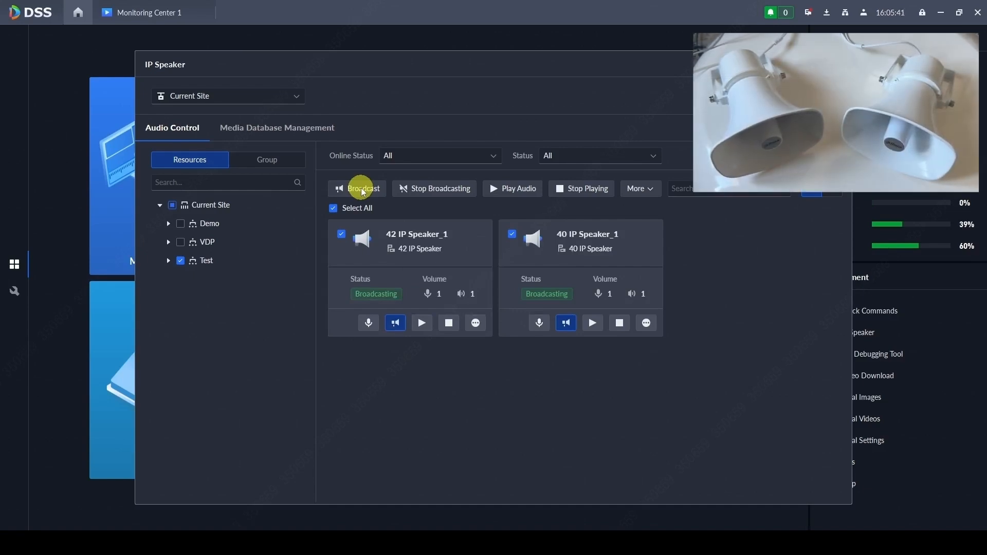
{"action": "left_click", "coordinate": [410, 190]}
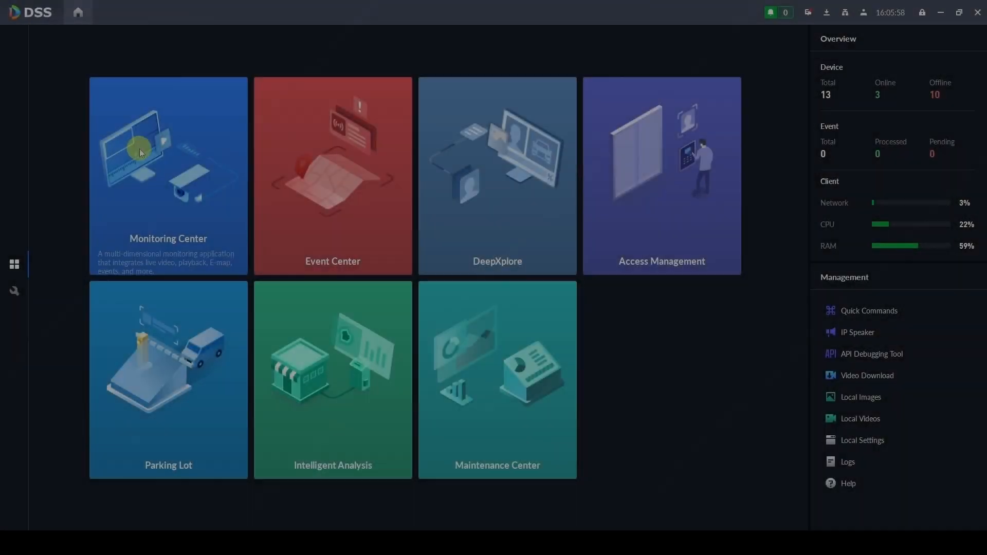
{"action": "left_click", "coordinate": [140, 149]}
Step: Load 40 IP Speaker_1 and 42 IP Speaker_1 into the first two live windows and enable talk on 42
{"action": "left_click_drag", "start_coordinate": [196, 191], "coordinate": [378, 202]}
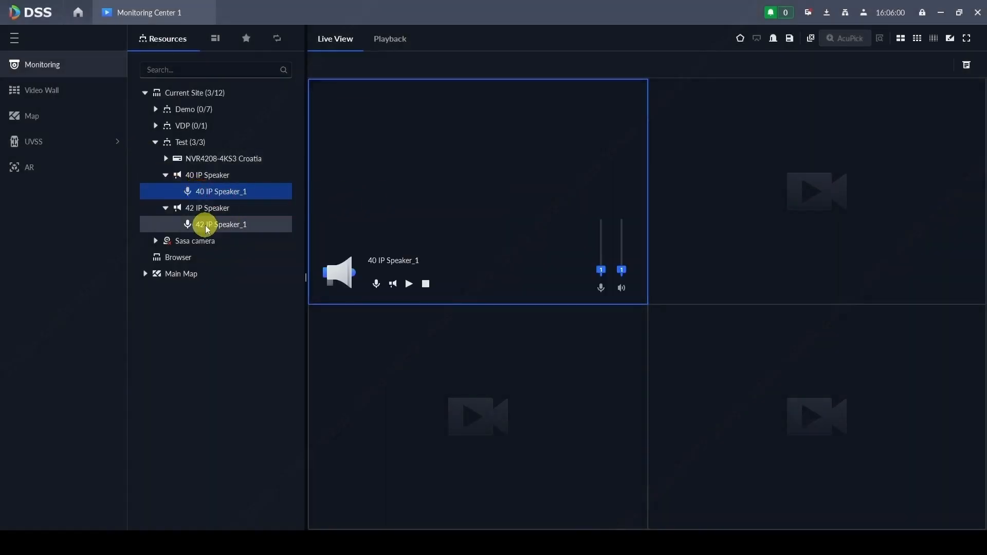
{"action": "left_click_drag", "start_coordinate": [203, 225], "coordinate": [866, 227]}
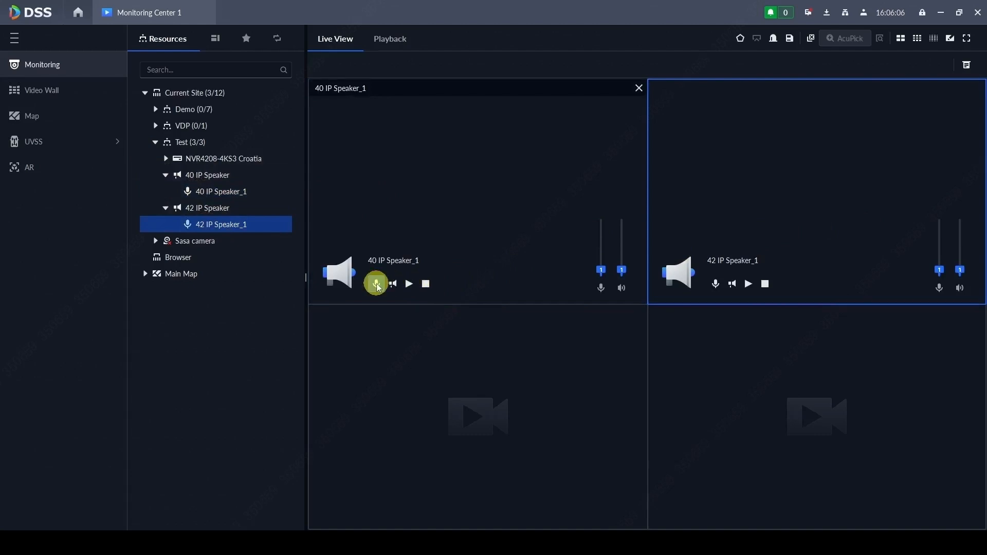
{"action": "left_click", "coordinate": [716, 286]}
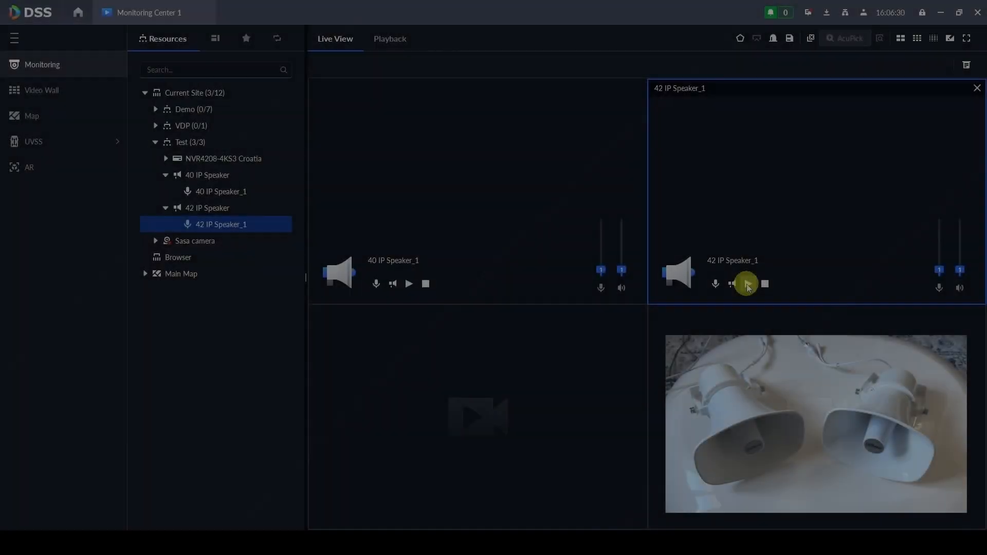
Step: Play New Composition #19.mp3 on 42 IP Speaker_1 and alarm.mp3 on 40 IP Speaker_1, stopping each
{"action": "left_click", "coordinate": [748, 285]}
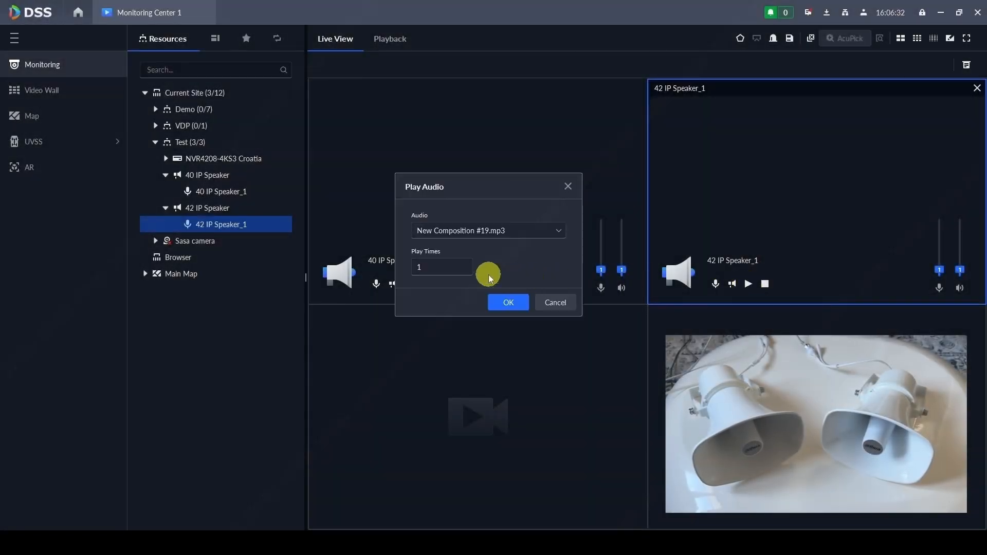
{"action": "left_click", "coordinate": [506, 303]}
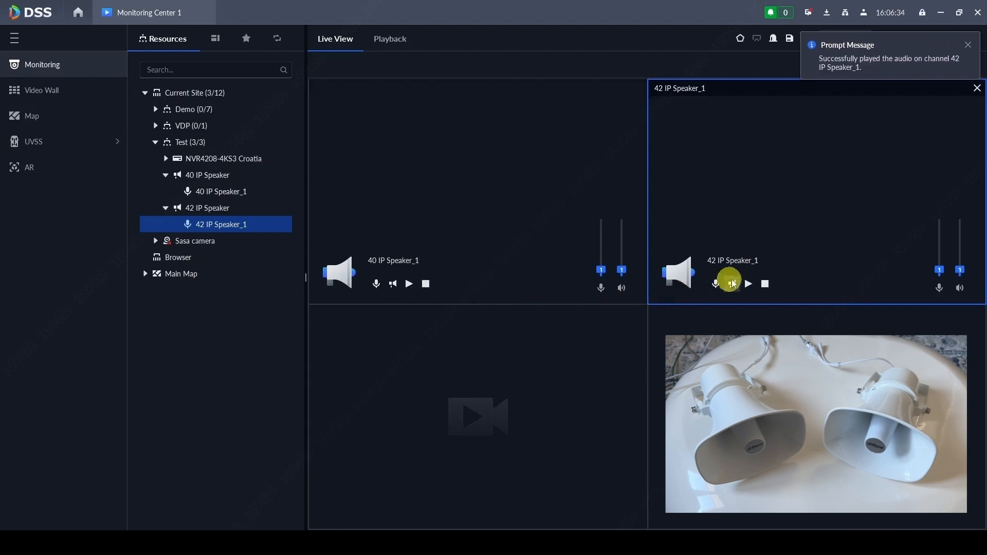
{"action": "left_click", "coordinate": [765, 284]}
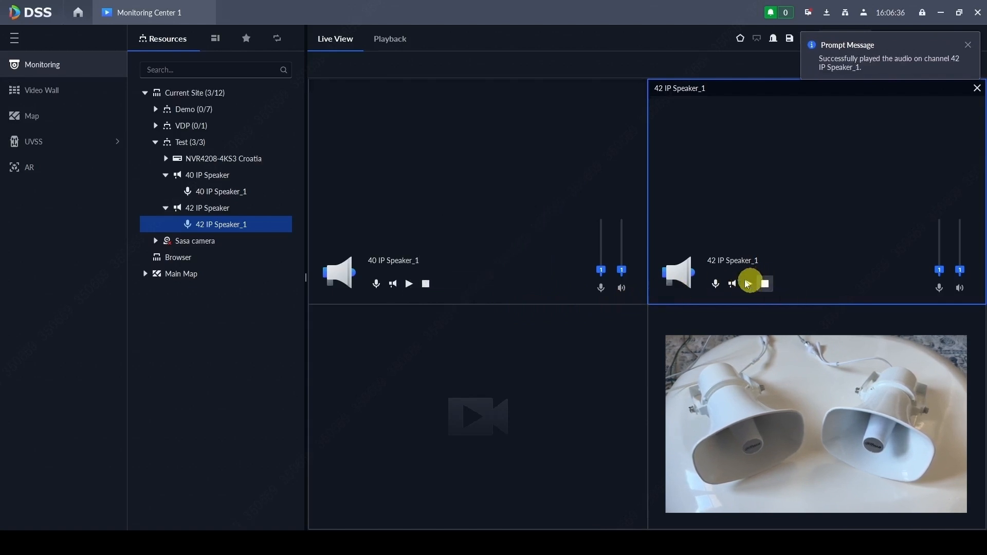
{"action": "left_click", "coordinate": [408, 288]}
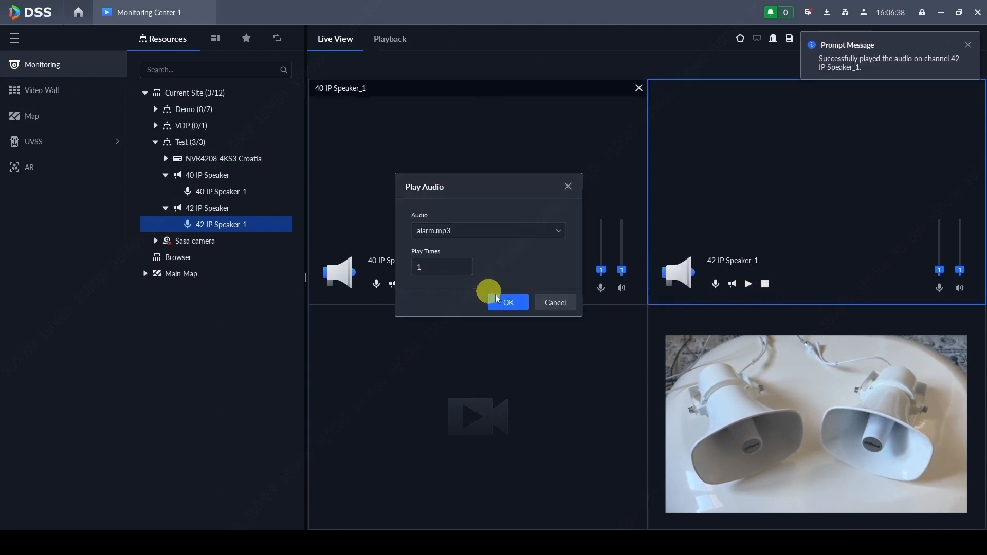
{"action": "left_click", "coordinate": [508, 301]}
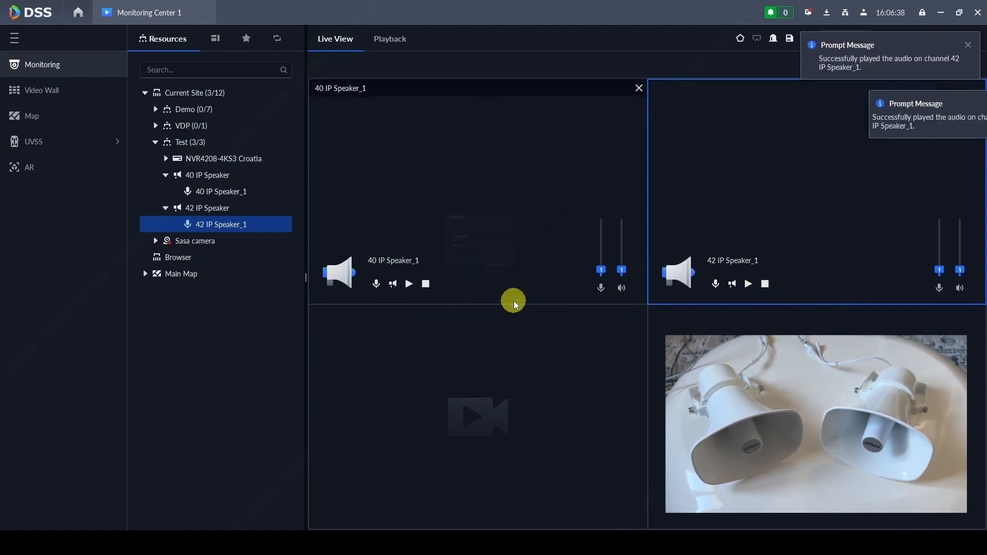
{"action": "left_click", "coordinate": [425, 286]}
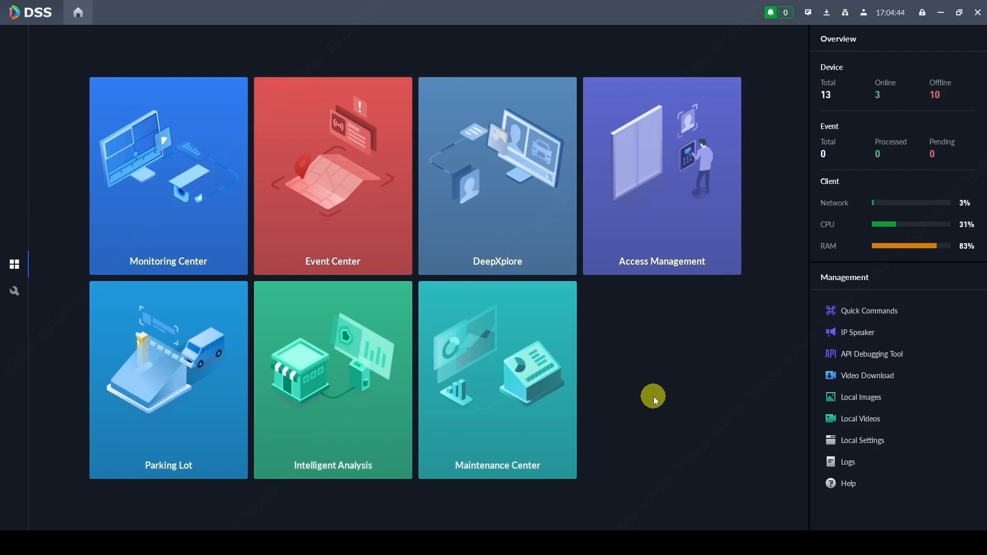
{"action": "left_click", "coordinate": [877, 336]}
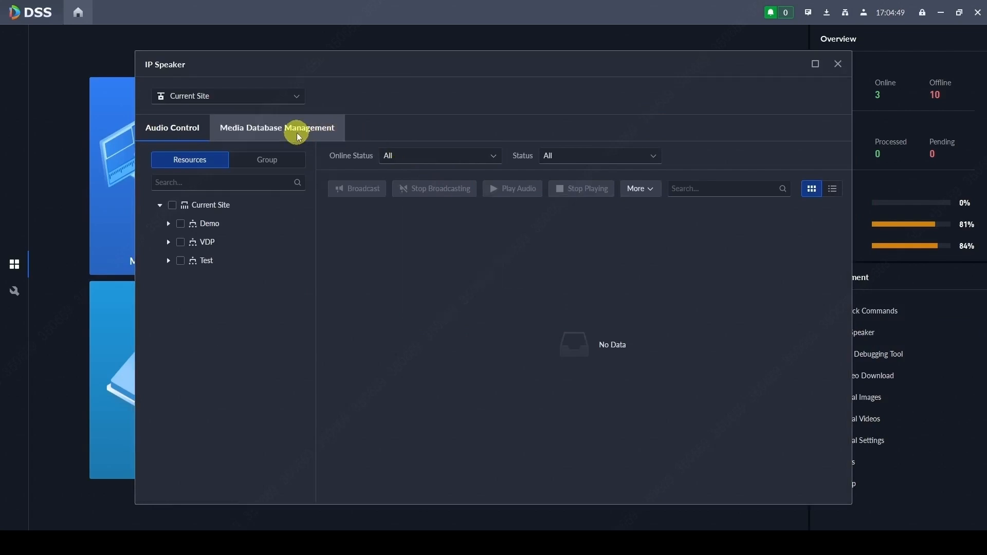
Step: Try uploading audio in Media Database Management, which reports no FTP server, then go to configuration
{"action": "left_click", "coordinate": [297, 133]}
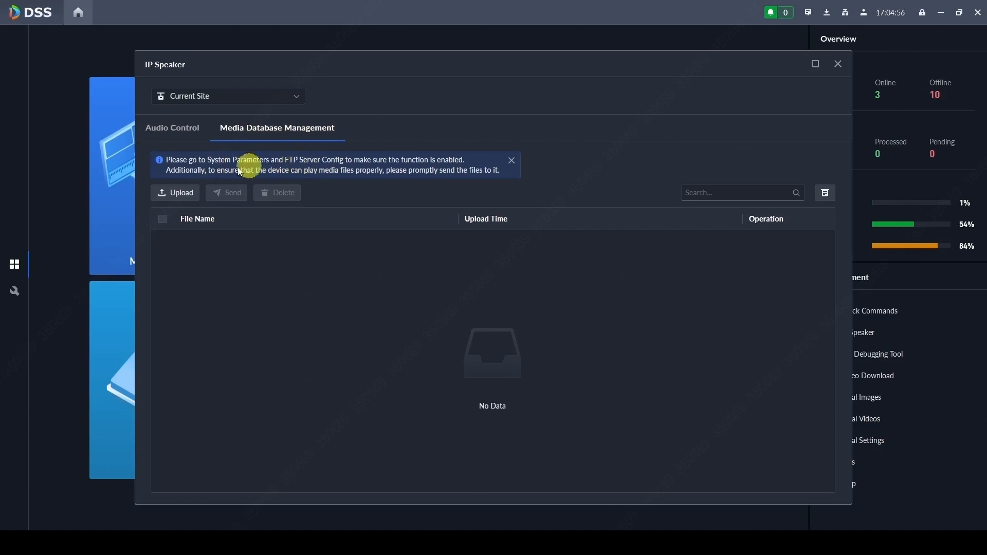
{"action": "left_click", "coordinate": [175, 195]}
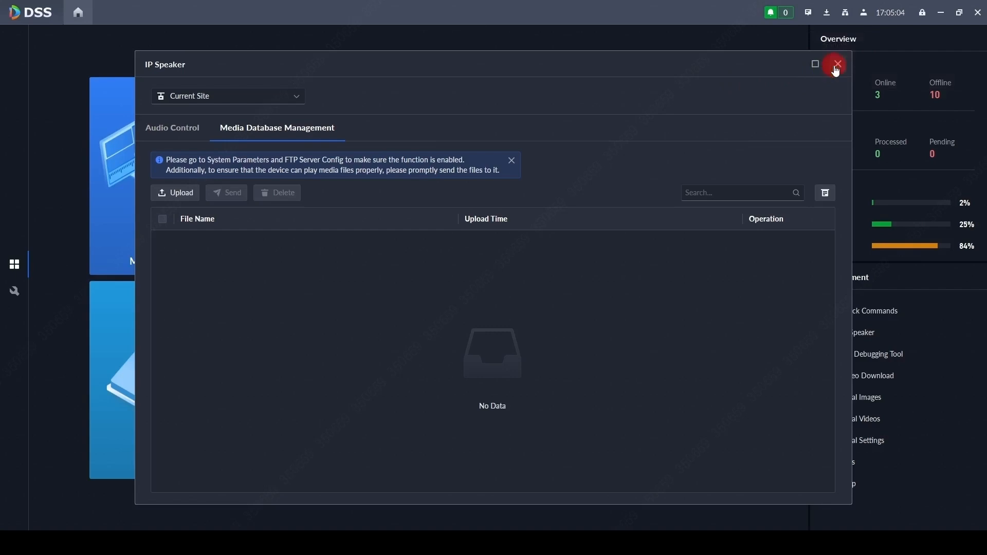
{"action": "left_click", "coordinate": [837, 64]}
{"action": "left_click", "coordinate": [12, 292]}
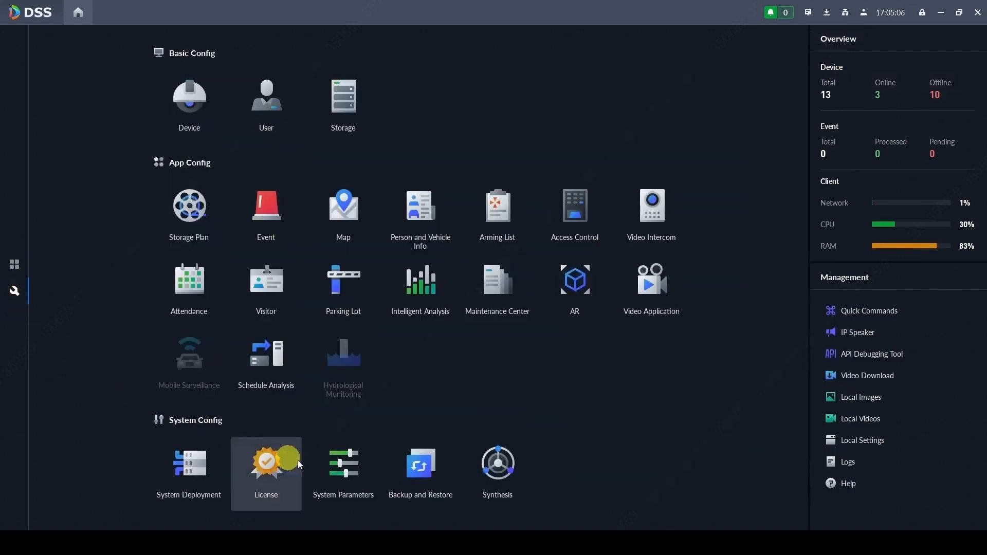
Step: Enable the FTP server with Built-In FTPS in System Parameters and save it
{"action": "left_click", "coordinate": [342, 475]}
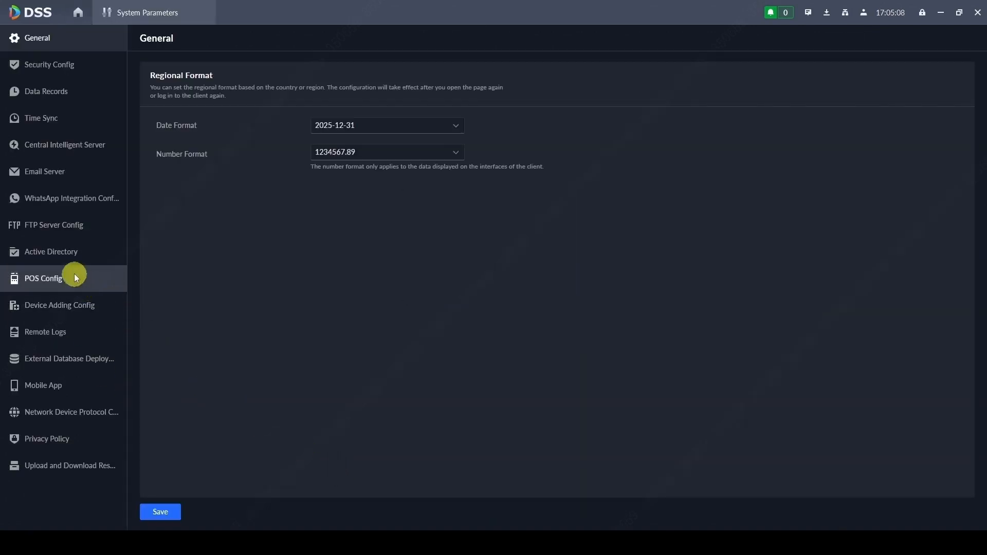
{"action": "left_click", "coordinate": [57, 230]}
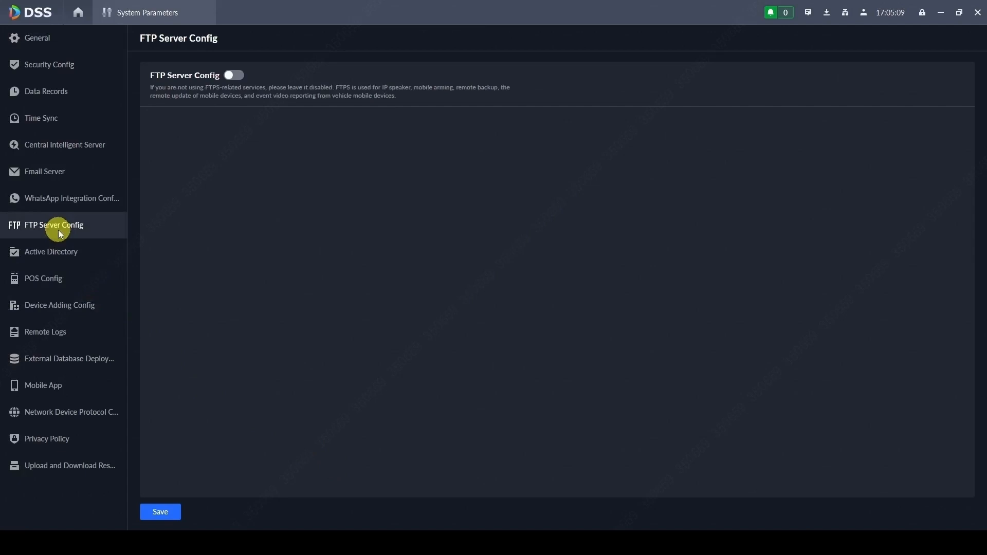
{"action": "left_click", "coordinate": [233, 77]}
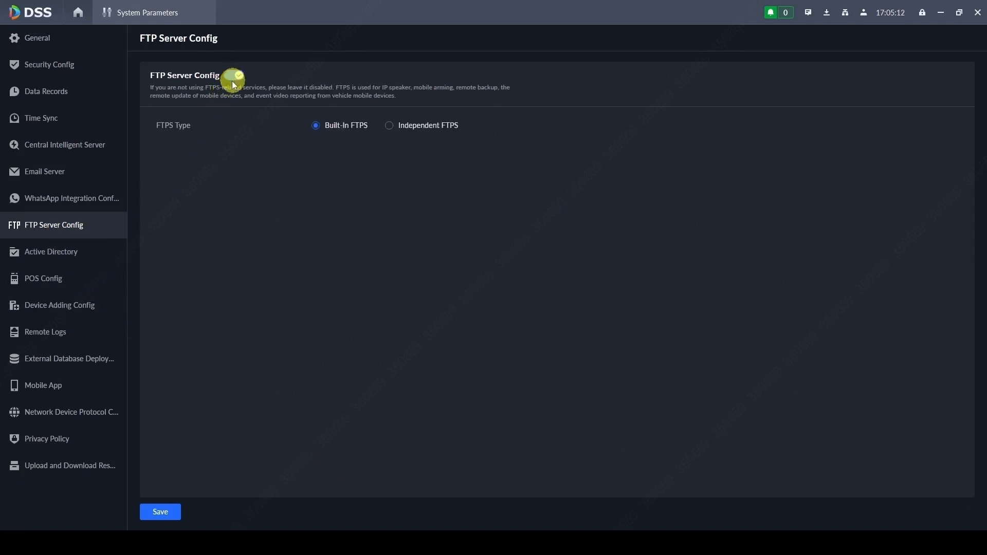
{"action": "left_click", "coordinate": [326, 127]}
{"action": "left_click", "coordinate": [389, 126]}
{"action": "left_click", "coordinate": [603, 196]}
{"action": "left_click", "coordinate": [325, 130]}
{"action": "left_click", "coordinate": [155, 512]}
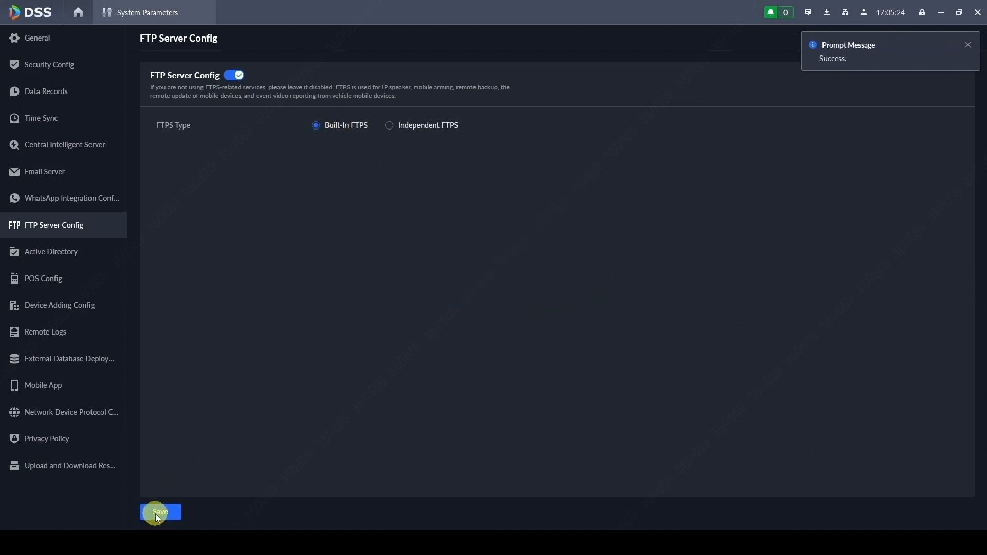
{"action": "left_click", "coordinate": [78, 13]}
{"action": "left_click", "coordinate": [27, 257]}
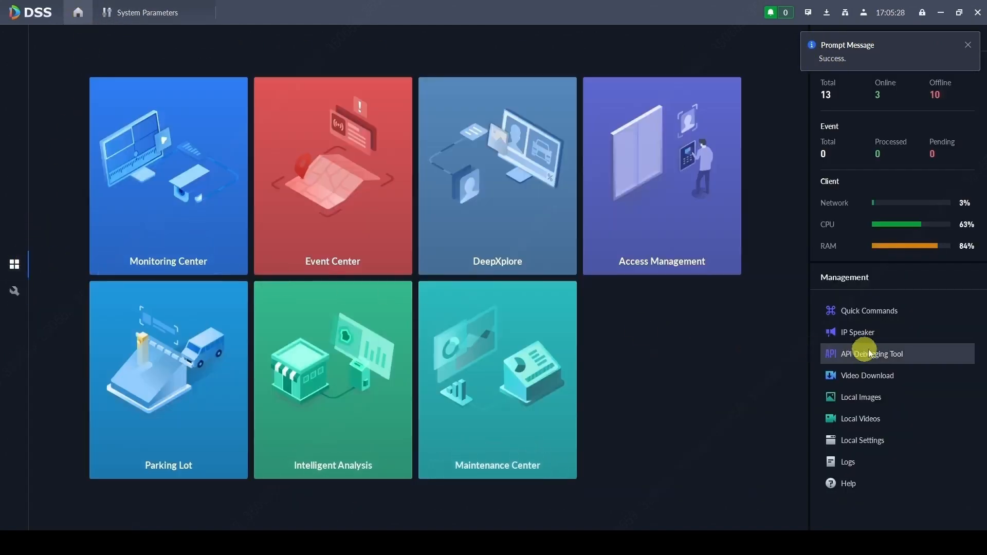
Step: Upload New Composition #5.mp3 from D:\Audio to the IP Speaker media database
{"action": "left_click", "coordinate": [894, 337]}
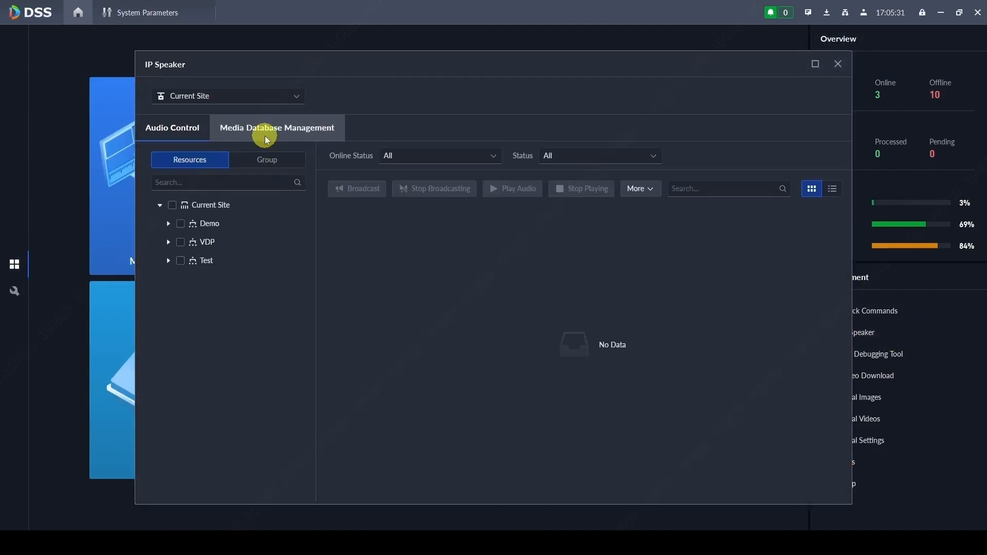
{"action": "left_click", "coordinate": [266, 138]}
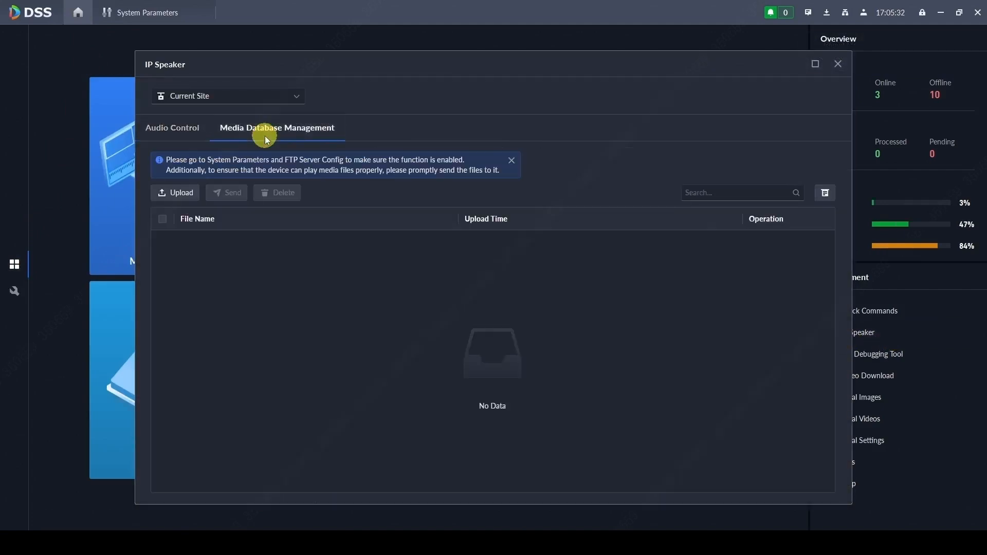
{"action": "left_click", "coordinate": [188, 195]}
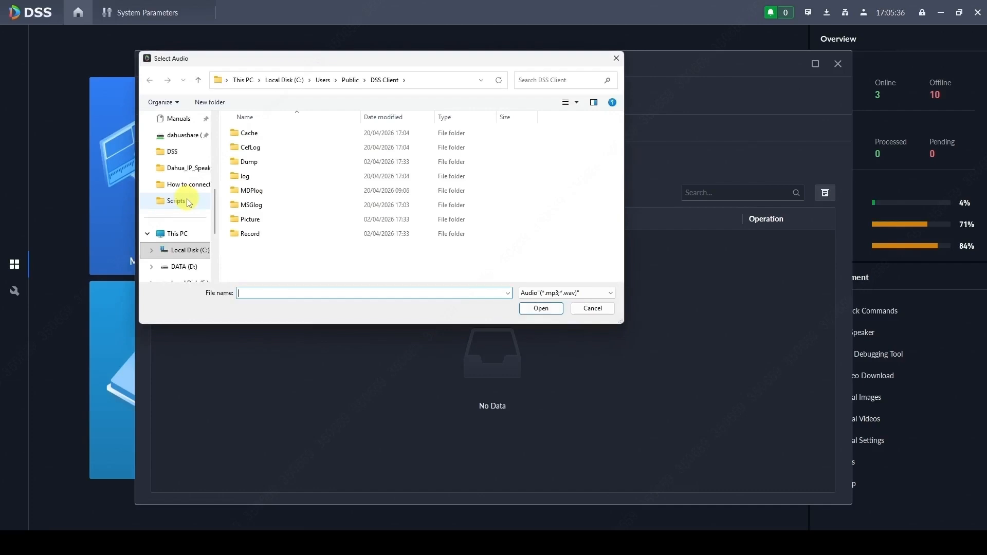
{"action": "scroll", "coordinate": [177, 208], "scroll_direction": "up", "scroll_amount": 5}
{"action": "left_click", "coordinate": [182, 252]}
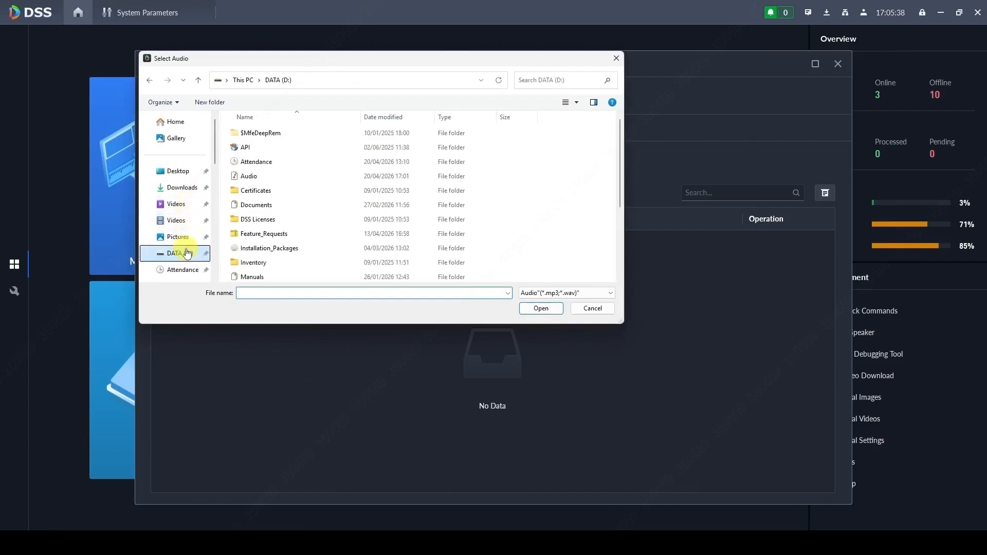
{"action": "double_click", "coordinate": [260, 177]}
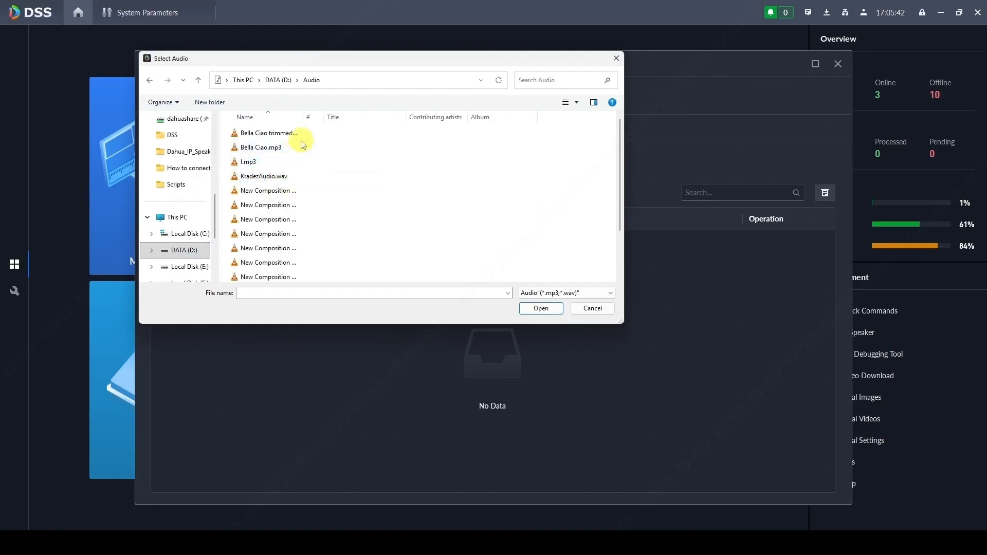
{"action": "scroll", "coordinate": [267, 170], "scroll_direction": "down", "scroll_amount": 2}
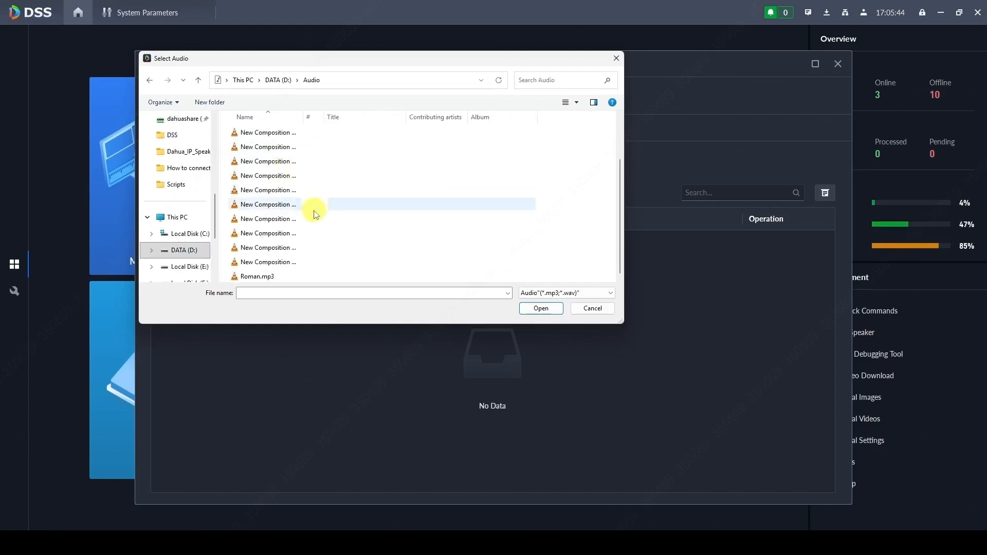
{"action": "left_click", "coordinate": [254, 146]}
{"action": "left_click", "coordinate": [538, 308]}
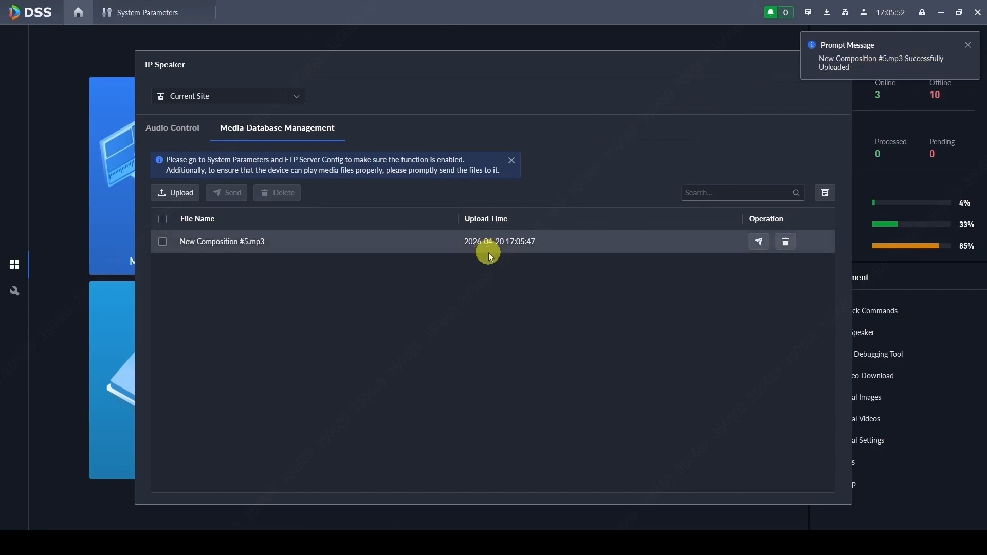
Step: Upload New Composition #18.mp3 from D:\Audio, then select both files for sending to a device
{"action": "left_click", "coordinate": [175, 194]}
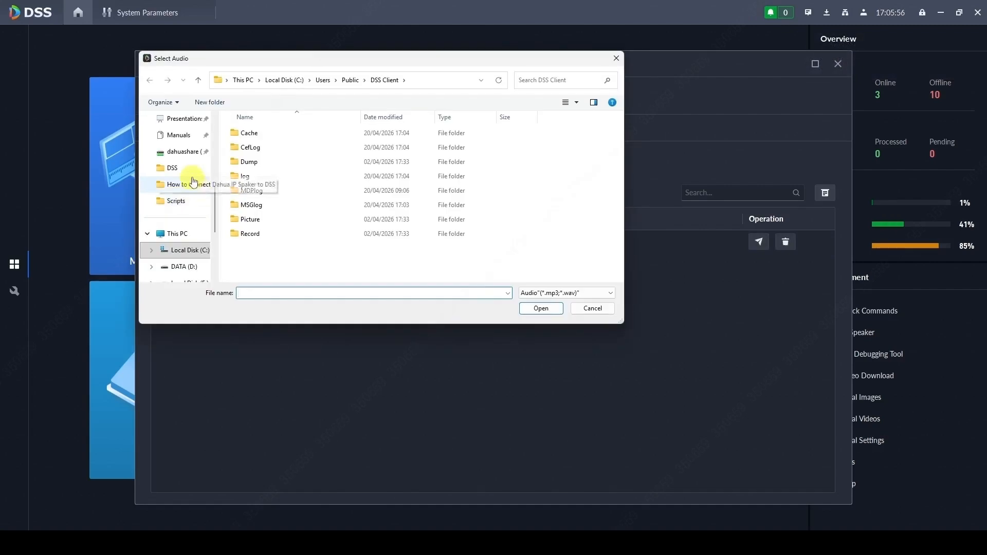
{"action": "scroll", "coordinate": [182, 201], "scroll_direction": "up", "scroll_amount": 5}
{"action": "left_click", "coordinate": [177, 185]}
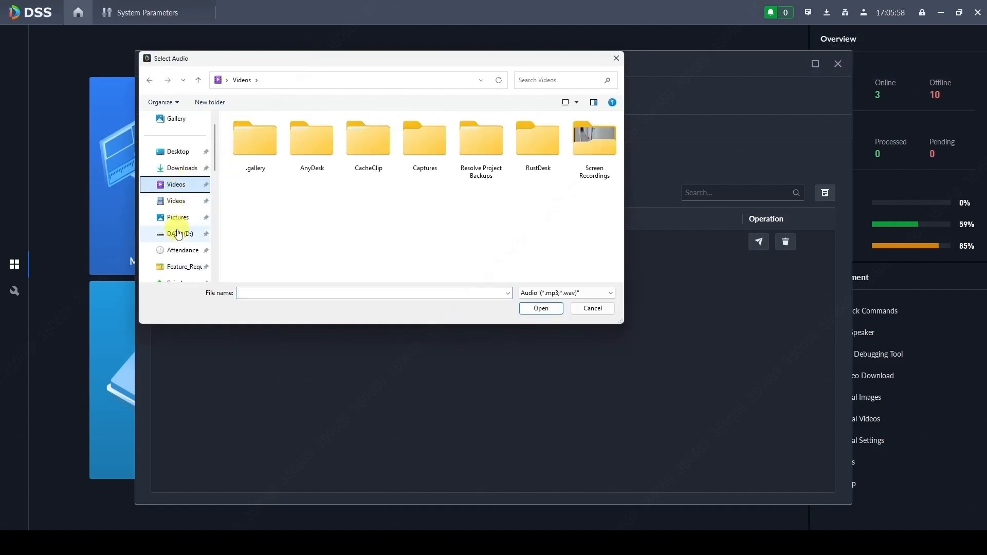
{"action": "left_click", "coordinate": [179, 233]}
{"action": "double_click", "coordinate": [249, 176]}
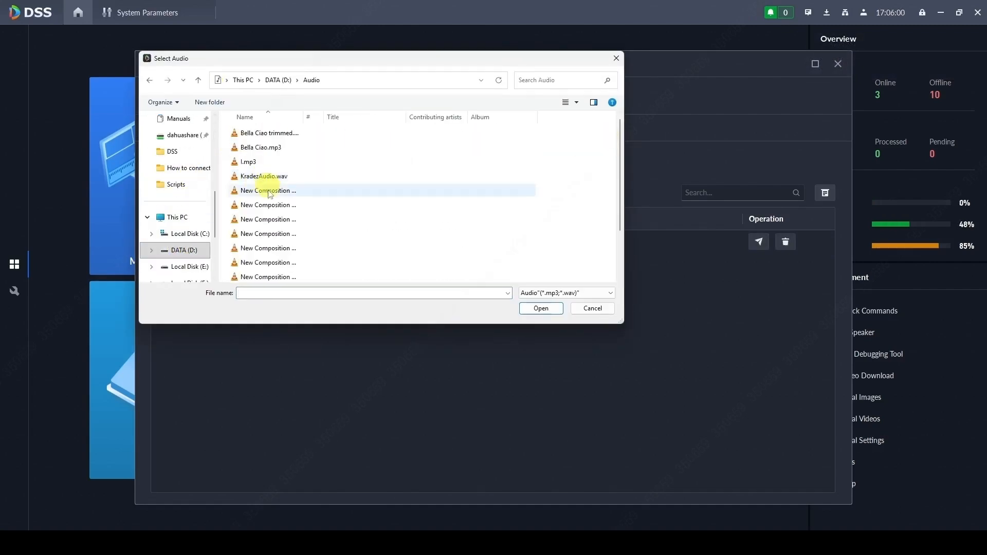
{"action": "left_click", "coordinate": [280, 263]}
{"action": "left_click", "coordinate": [541, 307]}
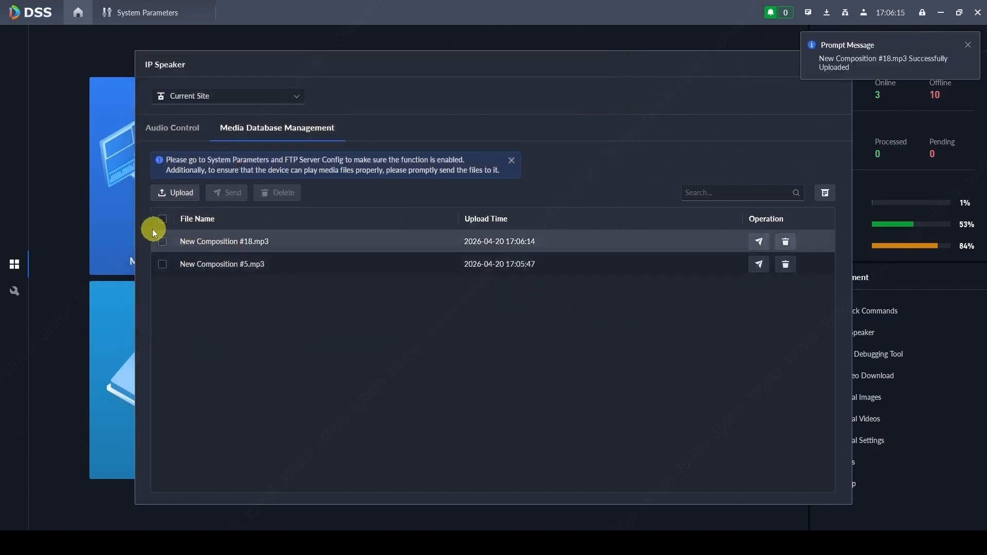
{"action": "left_click", "coordinate": [163, 220]}
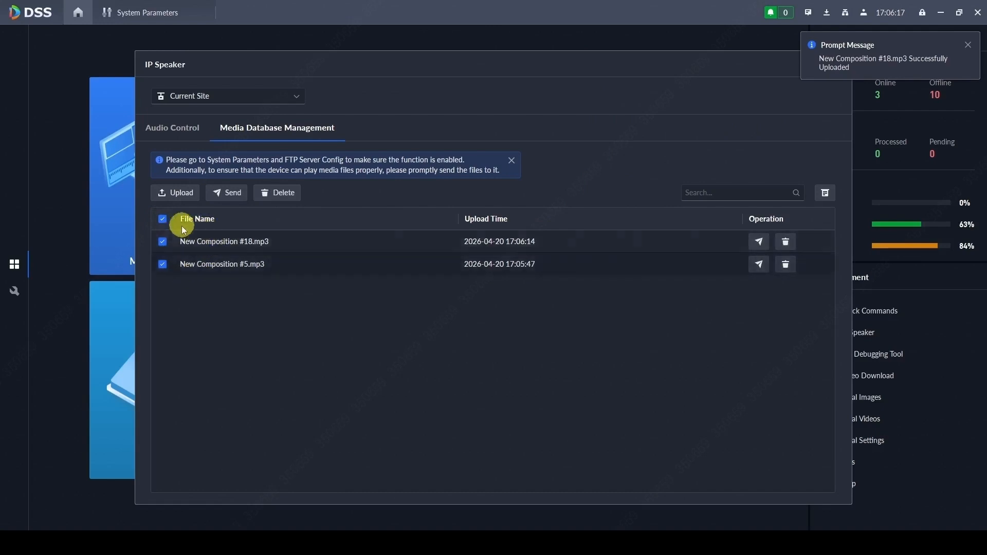
{"action": "left_click", "coordinate": [230, 198]}
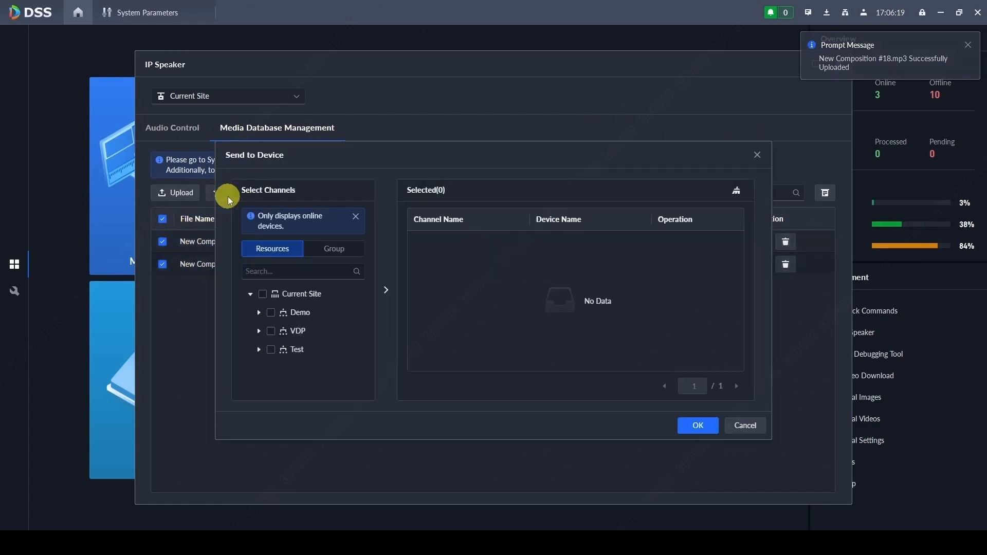
Step: Send both audio files to the 40 IP Speaker in the Test group
{"action": "left_click", "coordinate": [258, 350]}
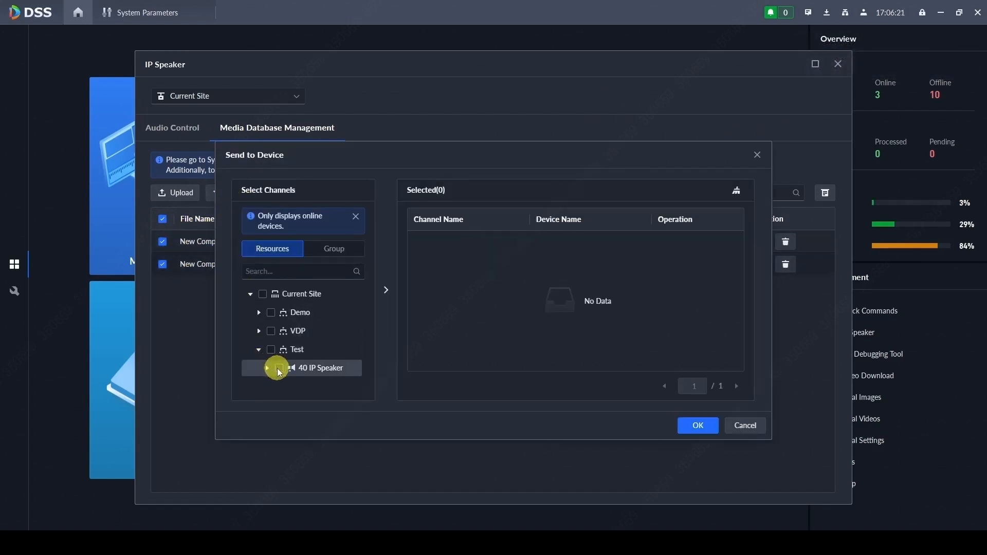
{"action": "left_click", "coordinate": [277, 368]}
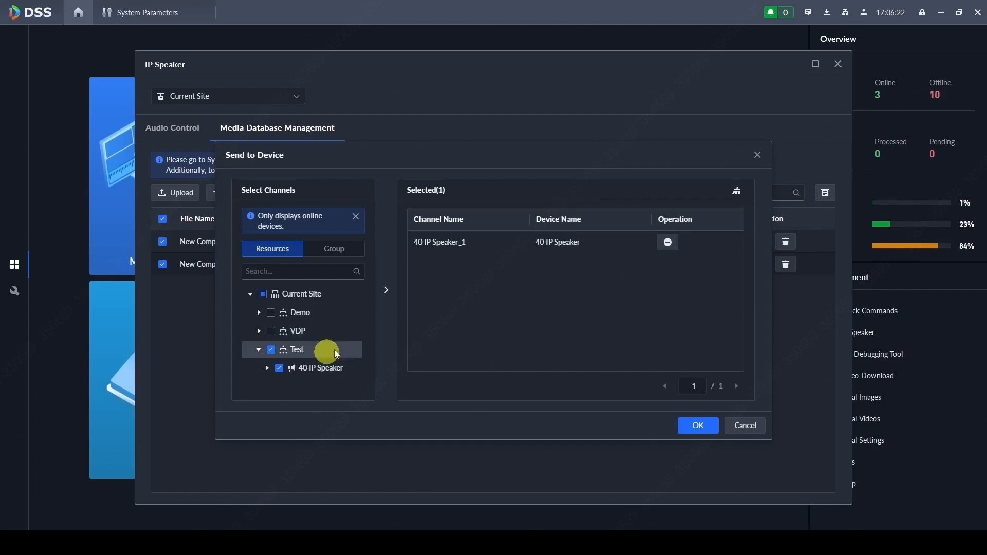
{"action": "left_click", "coordinate": [696, 425]}
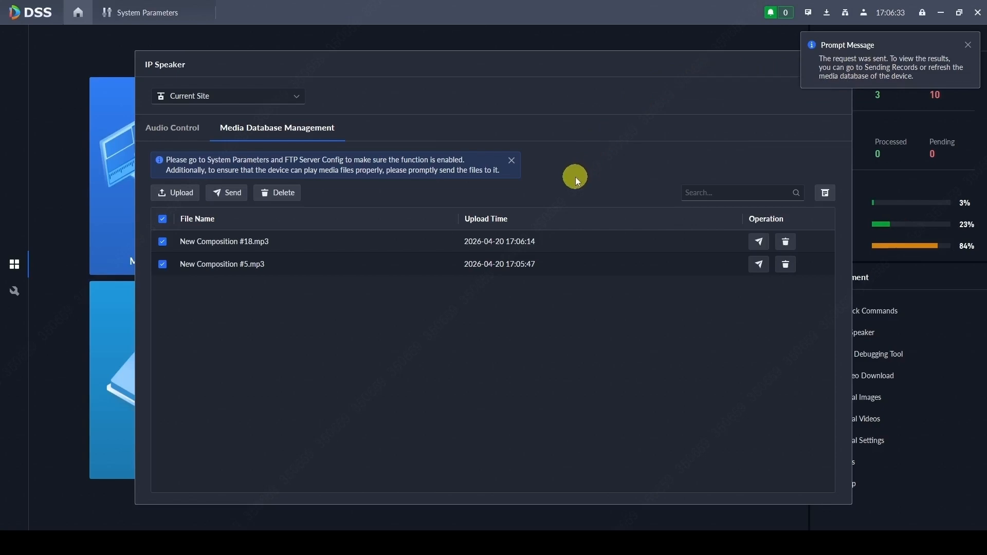
Step: Confirm Success in Sending Records, then close the IP Speaker window
{"action": "left_click", "coordinate": [826, 193]}
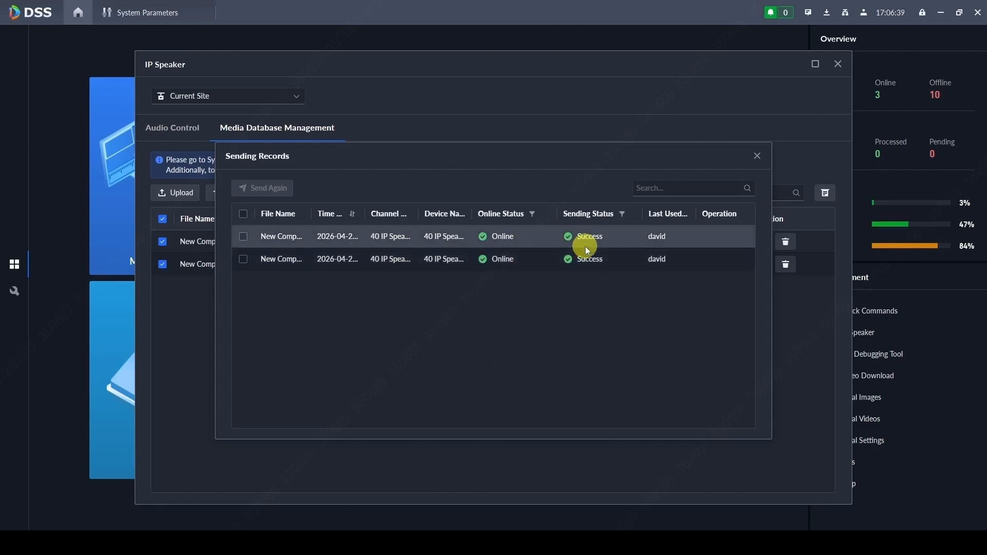
{"action": "left_click", "coordinate": [757, 157]}
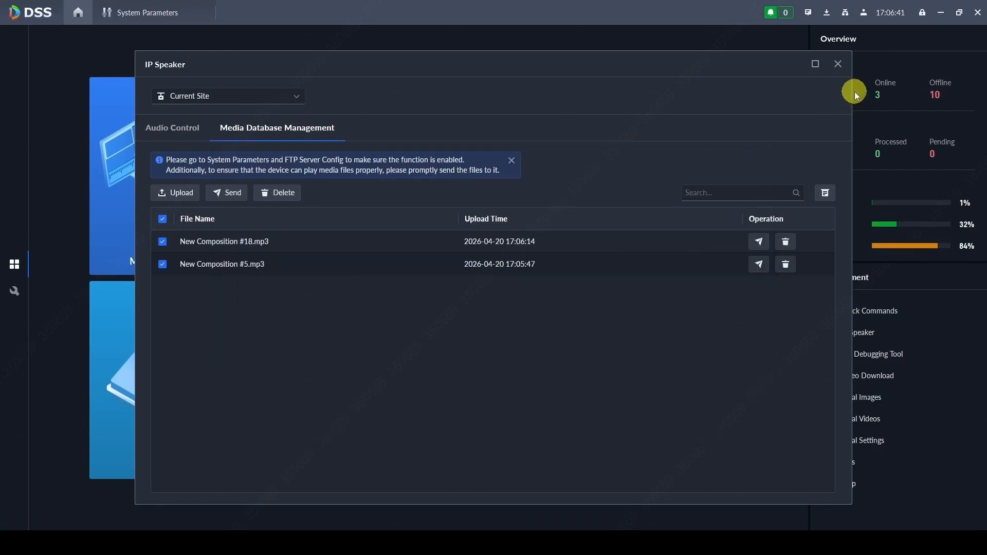
{"action": "left_click", "coordinate": [838, 71]}
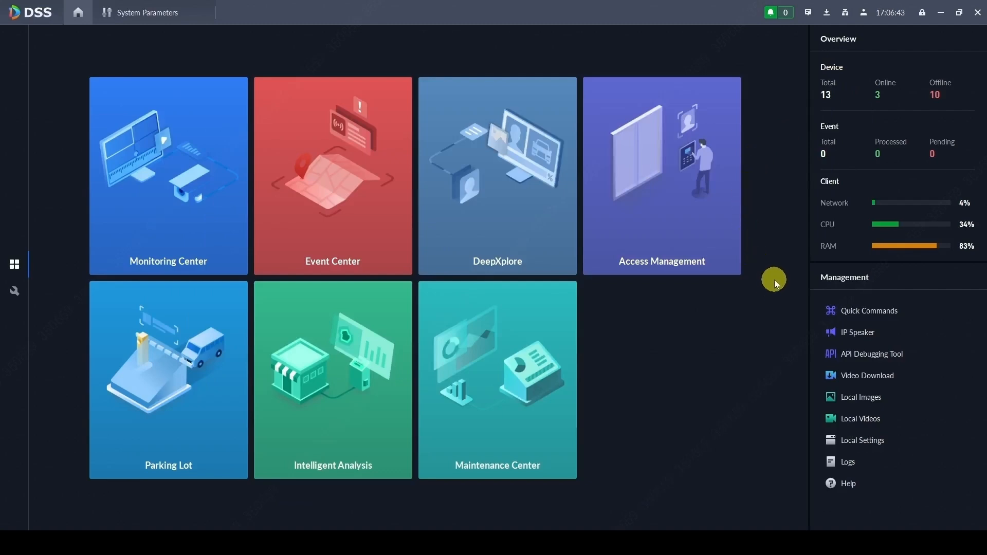